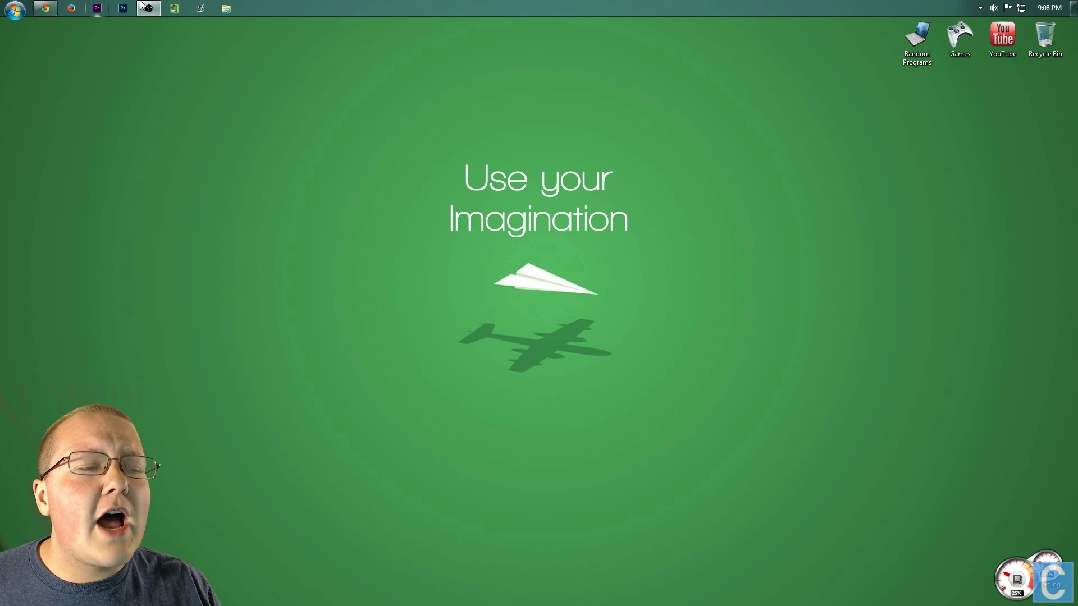
Download the 1.7.10 non-Forge version of TooManyItems from its Minecraft Forum page, skipping the adf.ly ad, and minimize the browser.
left_click(65, 31)
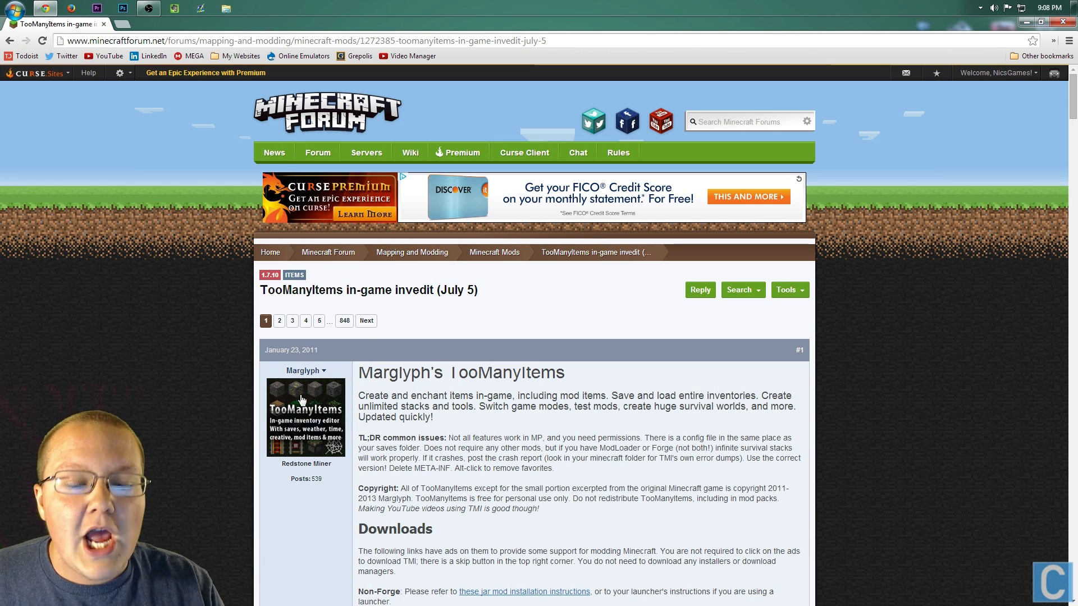
scroll(458, 368, "down", 2)
scroll(459, 368, "down", 6)
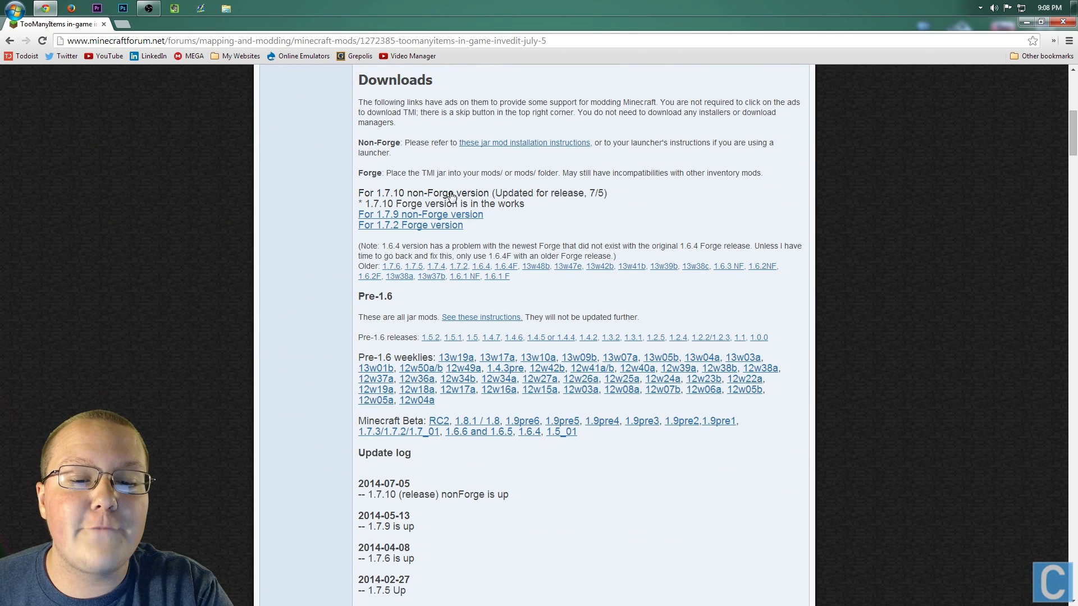
left_click(445, 195)
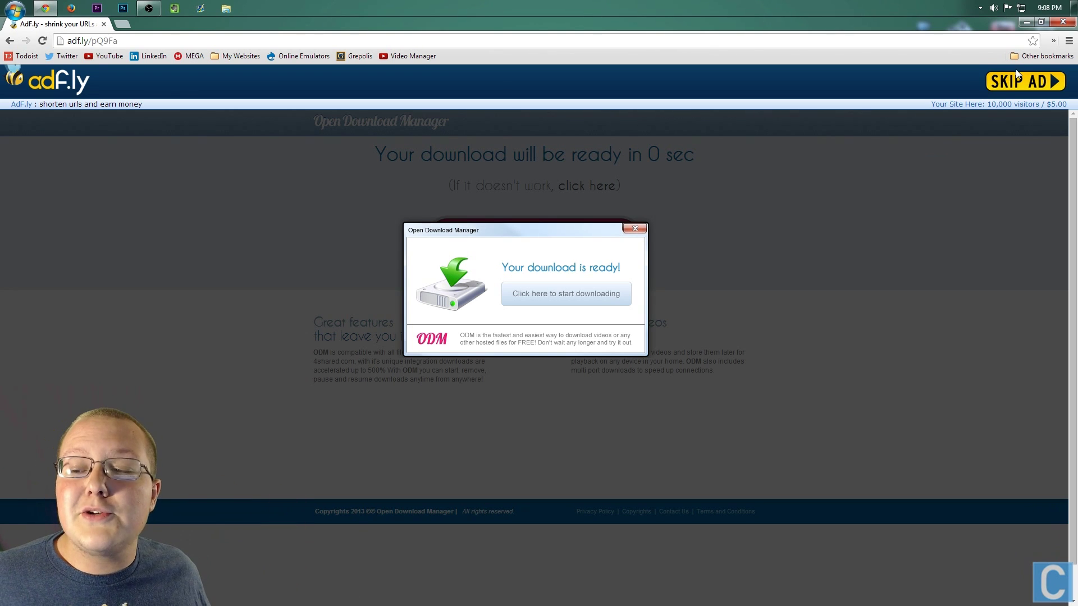
left_click(1035, 78)
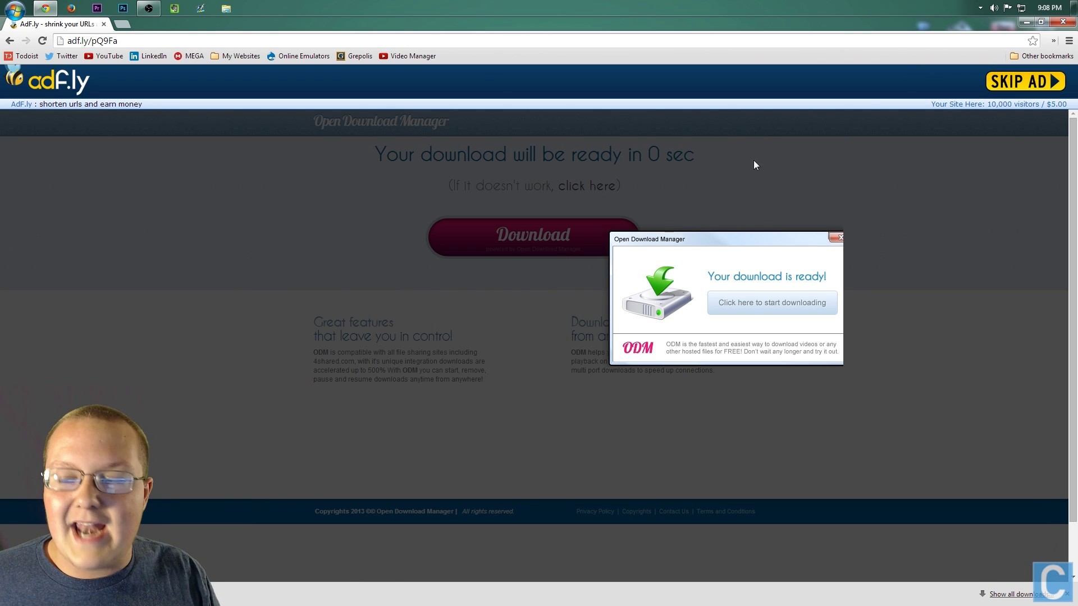
left_click(1027, 22)
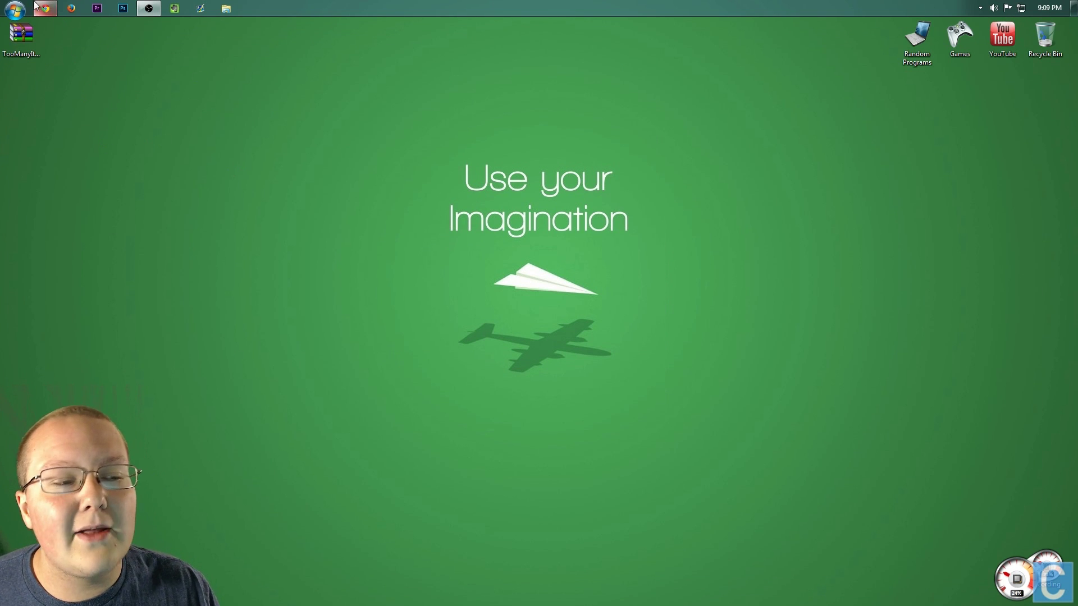
Find and open the Downloads folder through a Windows search for "downloads", and close it after viewing.
left_click(15, 10)
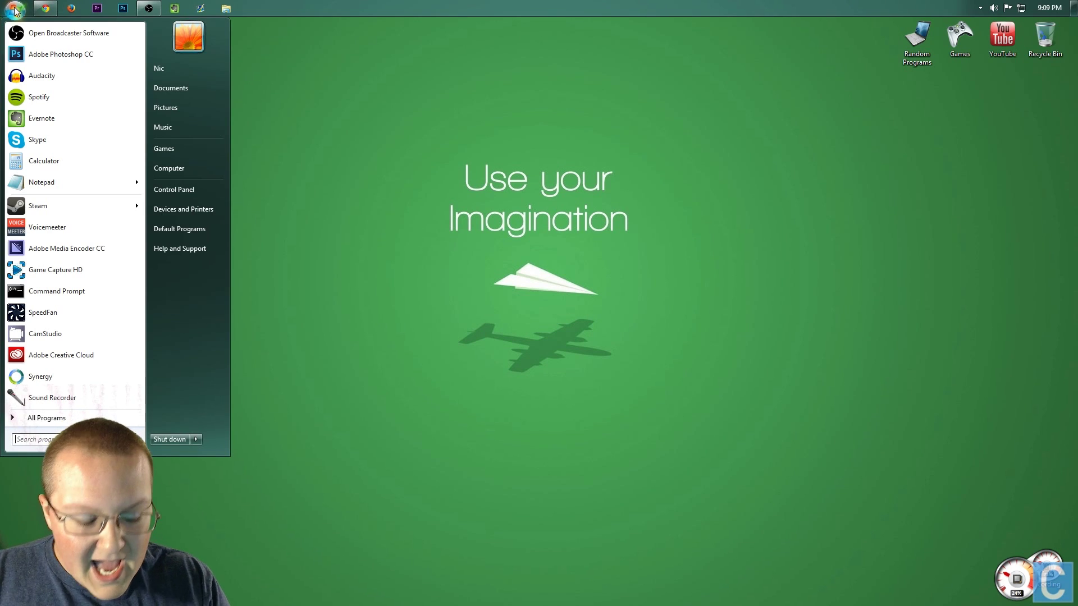
type("downloads")
key("Return")
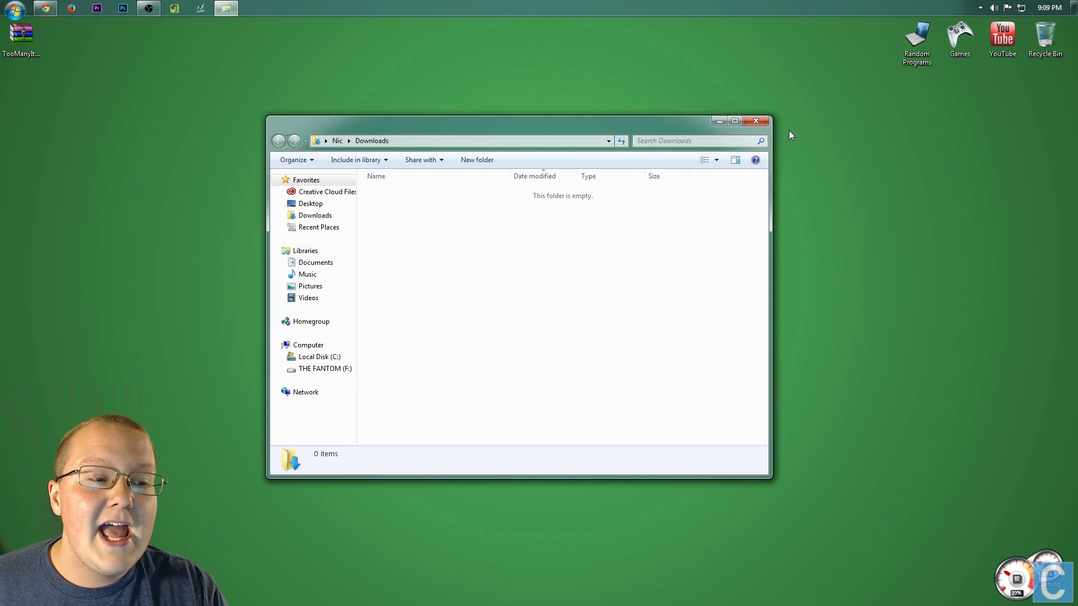
left_click(756, 121)
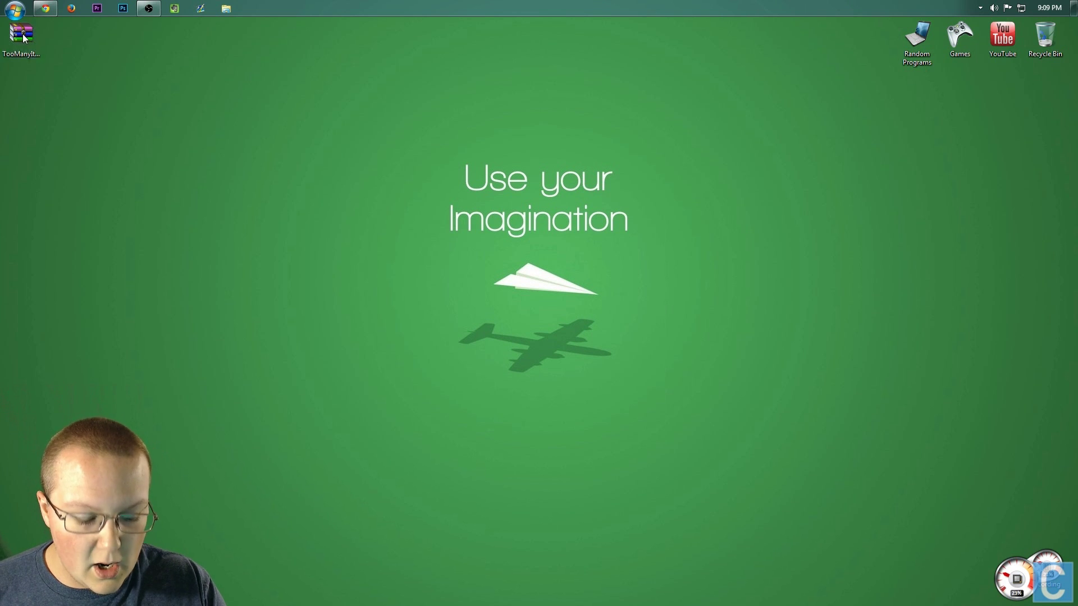
Open the %appdata% location from the Run dialog and go into the versions folder inside .minecraft.
key("super+r")
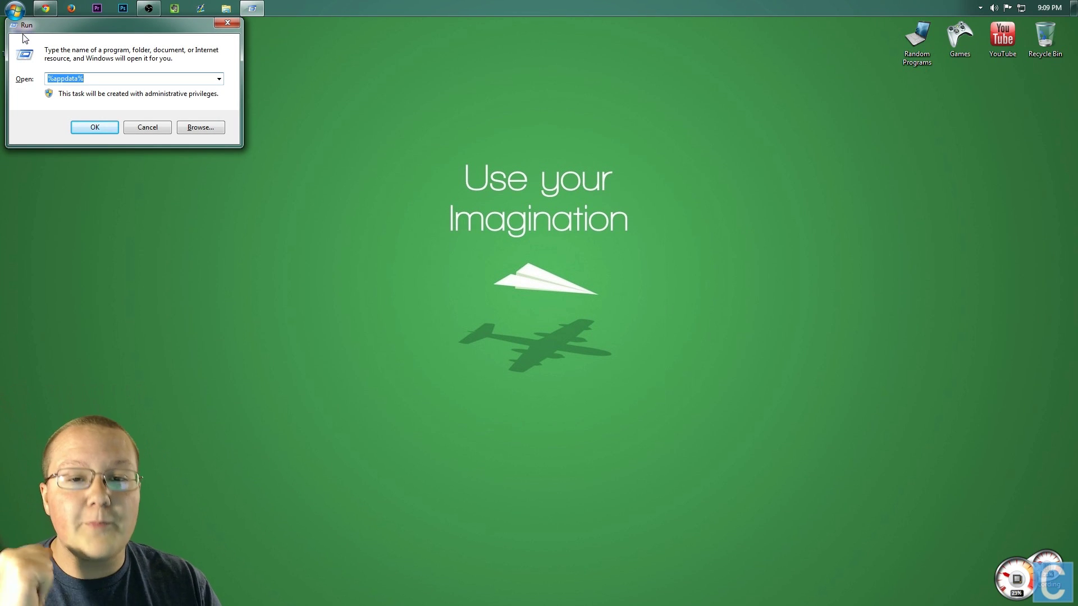
type("%ap")
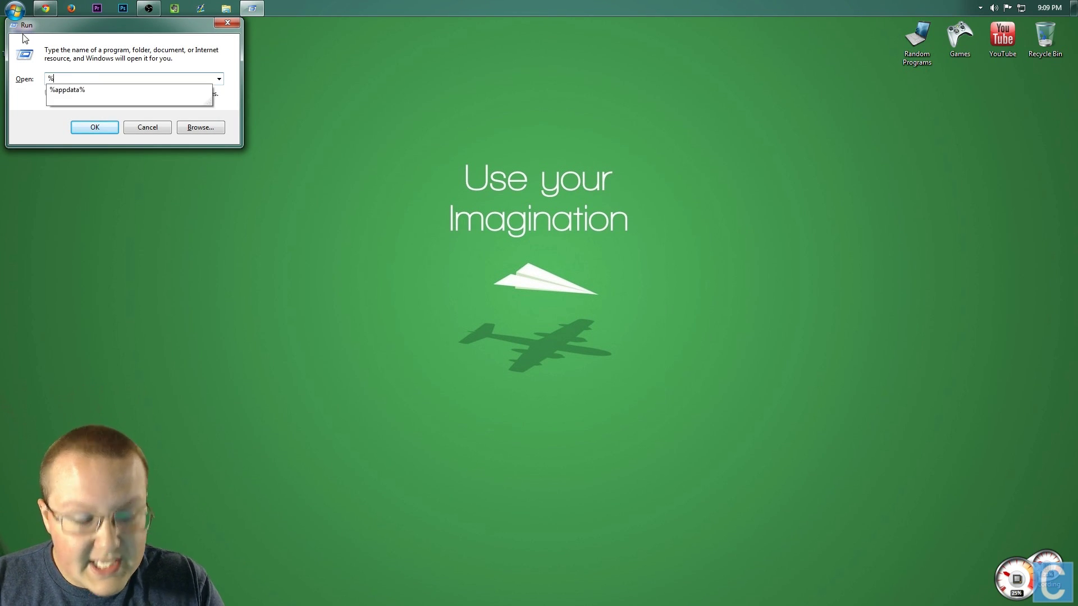
key("BackSpace")
key("BackSpace")
type("app")
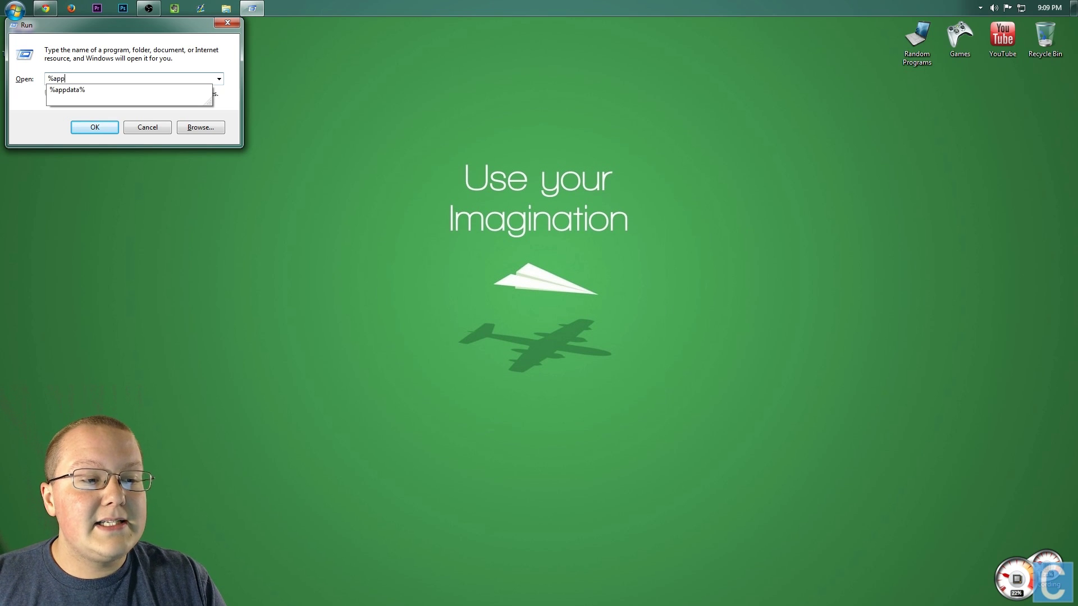
type("data%")
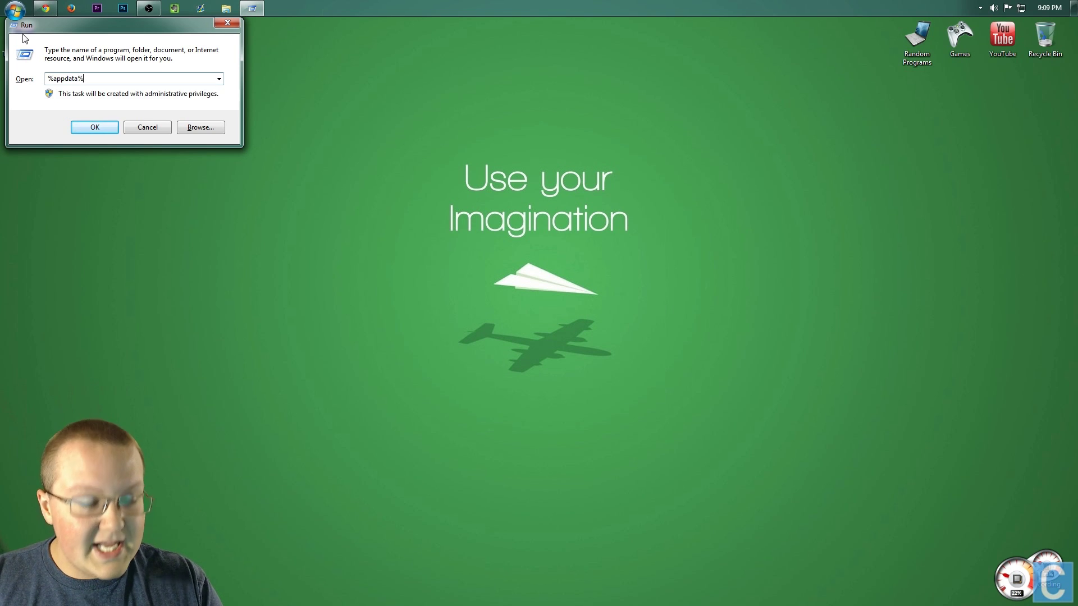
key("Return")
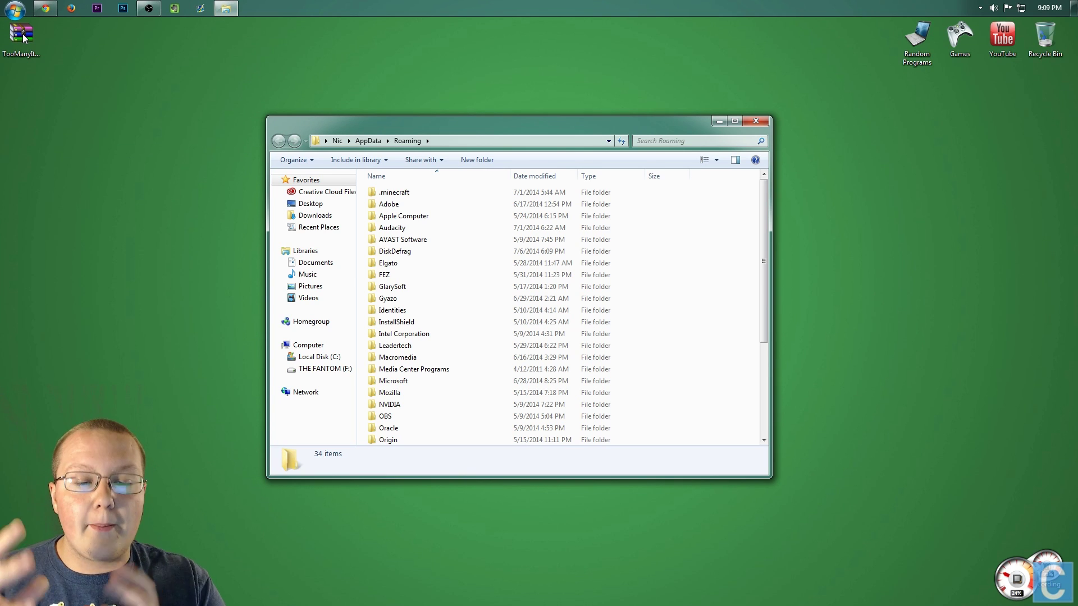
double_click(394, 193)
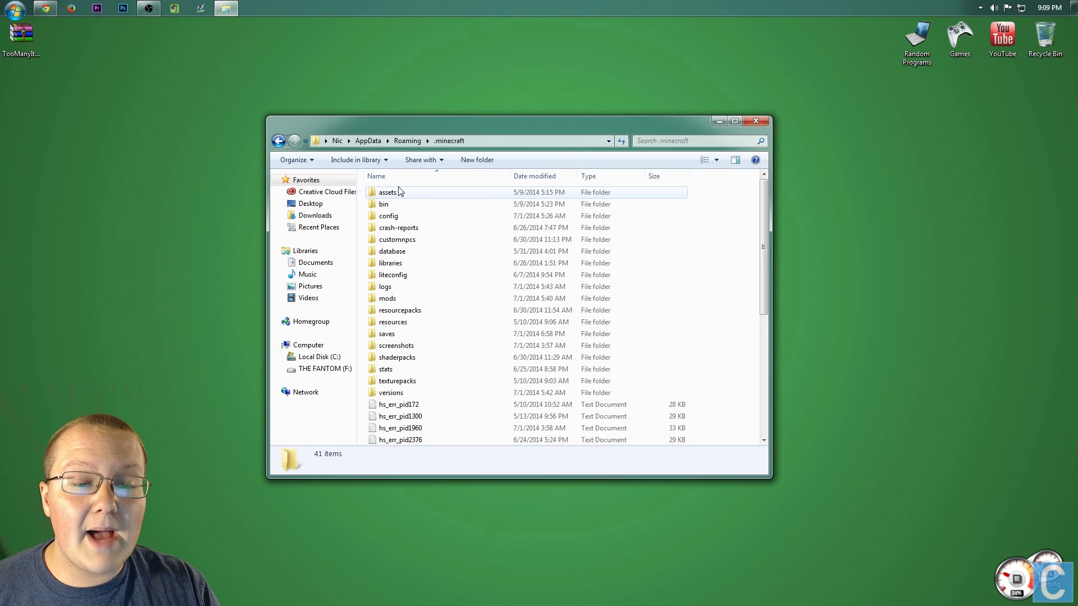
double_click(393, 392)
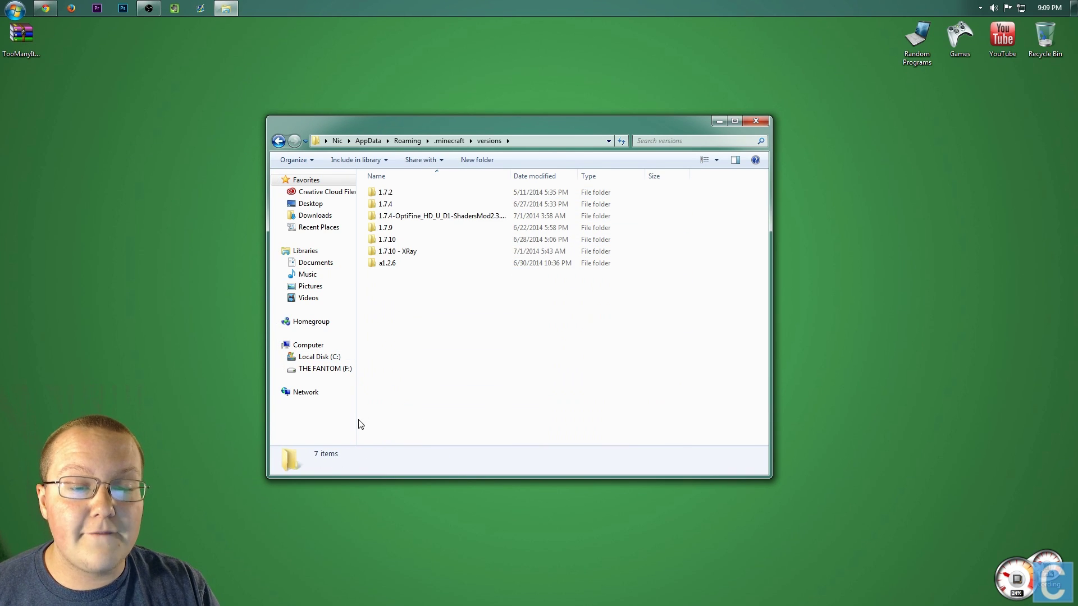
Move the 1.7.10 - XRay folder to the Recycle Bin and duplicate the 1.7.10 folder inside versions.
left_click(404, 239)
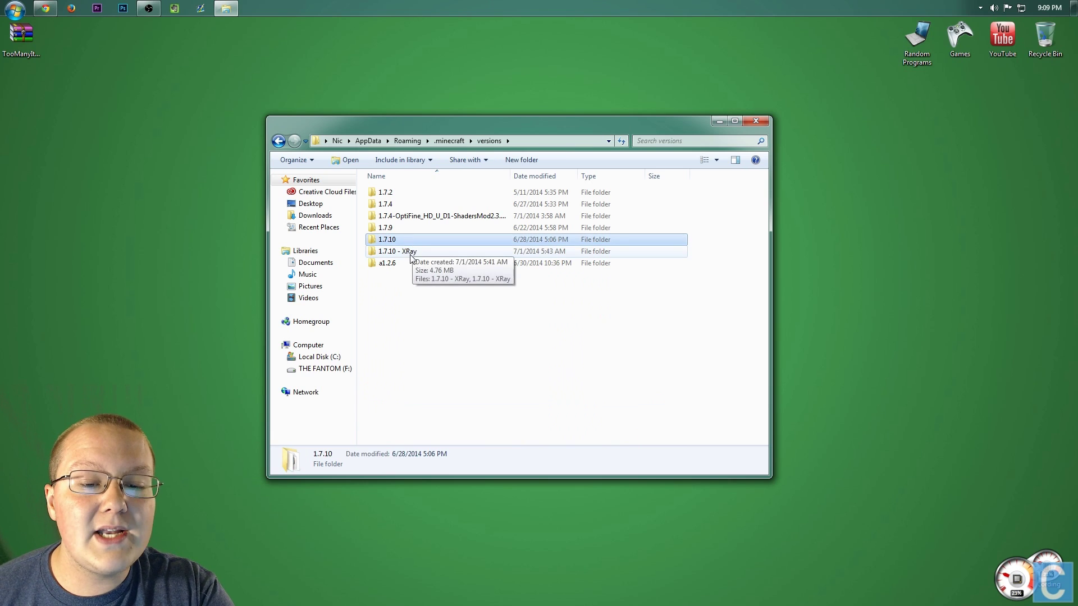
left_click_drag(414, 252, 1047, 32)
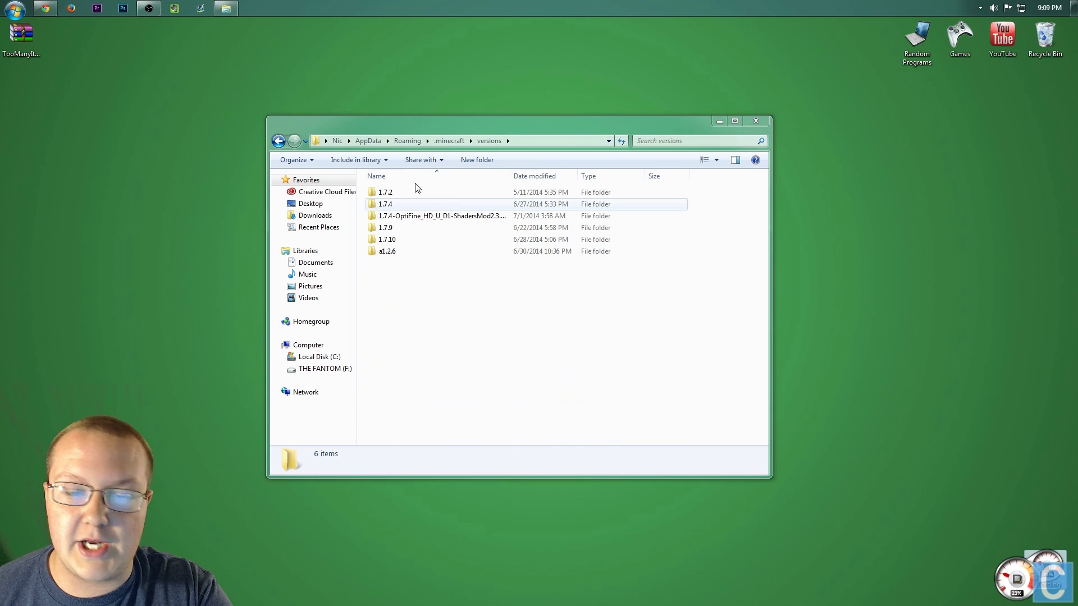
right_click(407, 241)
left_click(417, 473)
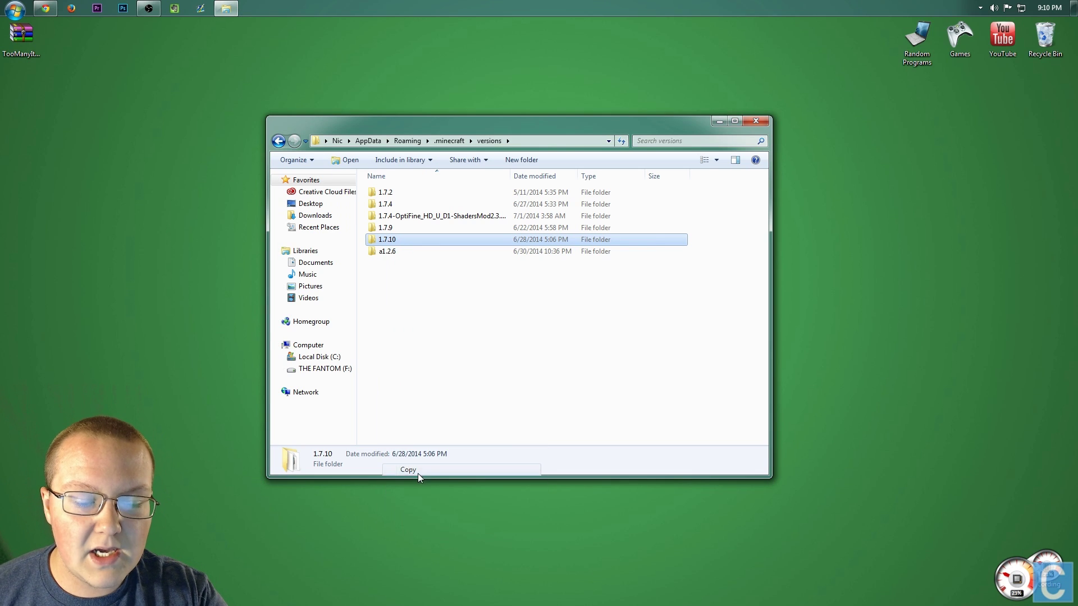
right_click(402, 320)
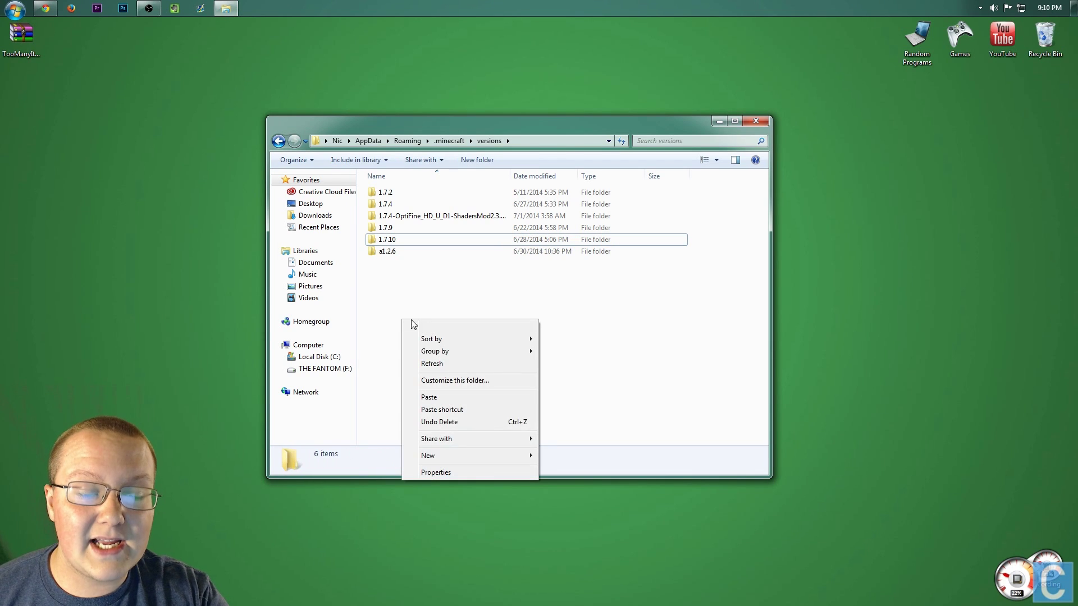
left_click(456, 399)
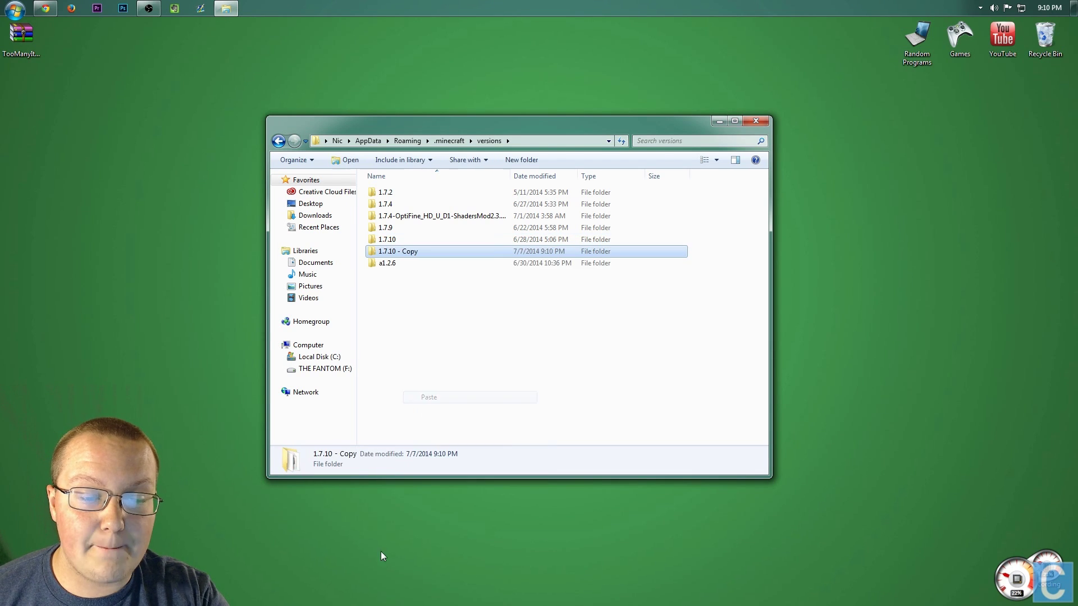
Rename the duplicated 1.7.10 folder as "1.7.10 - TMI".
right_click(406, 253)
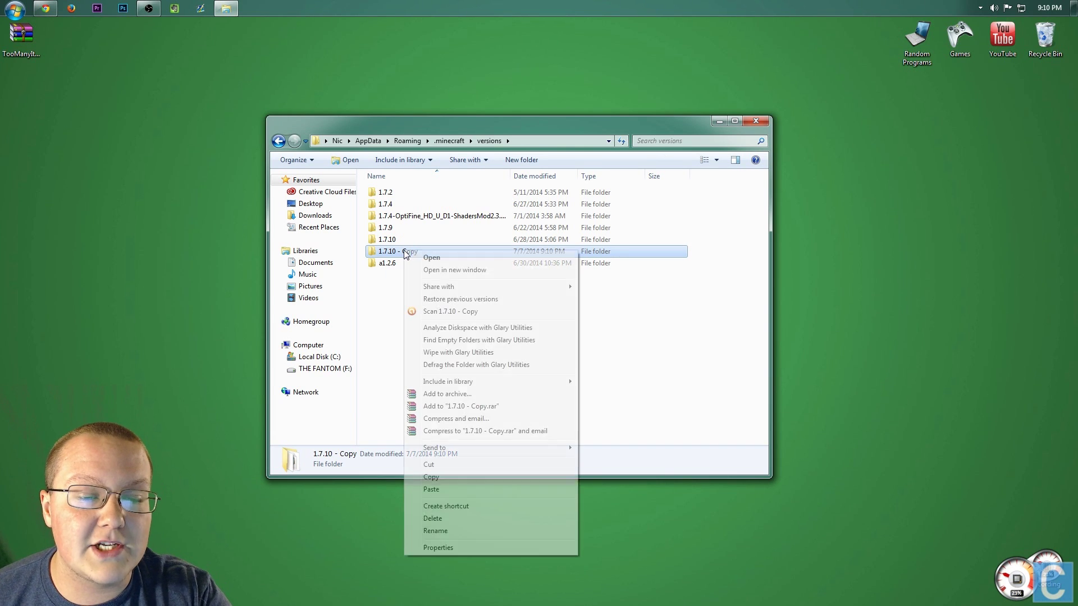
left_click(436, 532)
key("End")
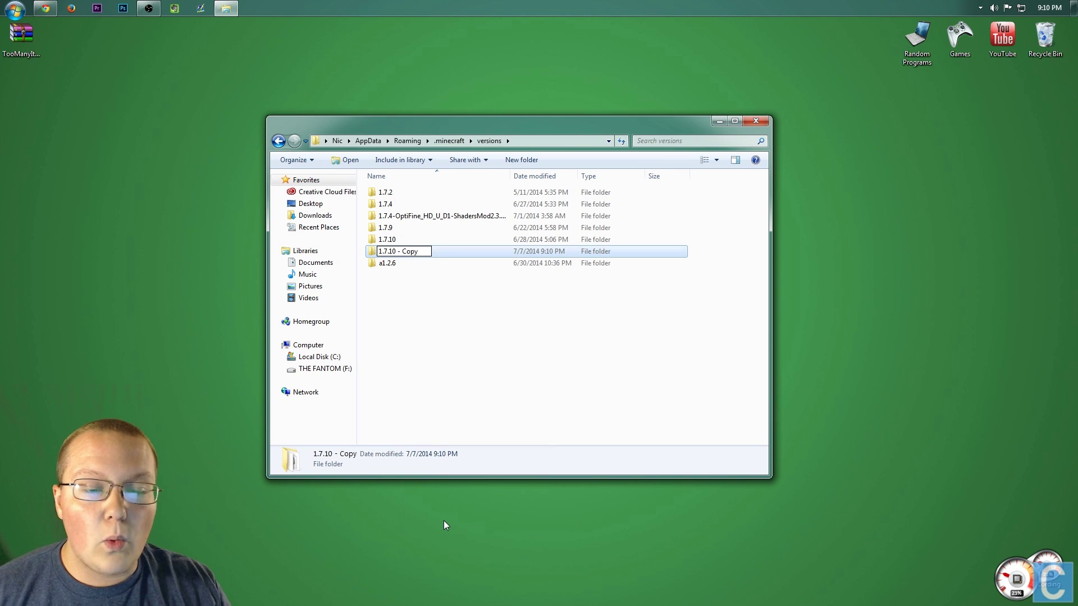
key("BackSpace")
key("BackSpace")
key("BackSpace")
key("BackSpace")
type("TMI")
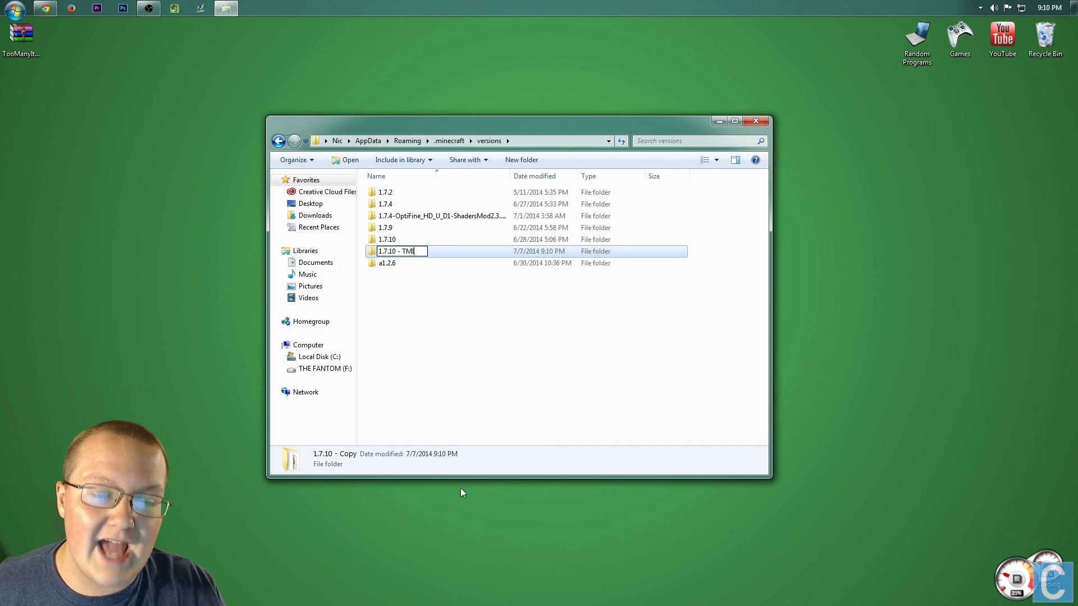
Copy the full folder name "1.7.10 - TMI" to the clipboard and finish the rename.
left_click_drag(424, 251, 306, 274)
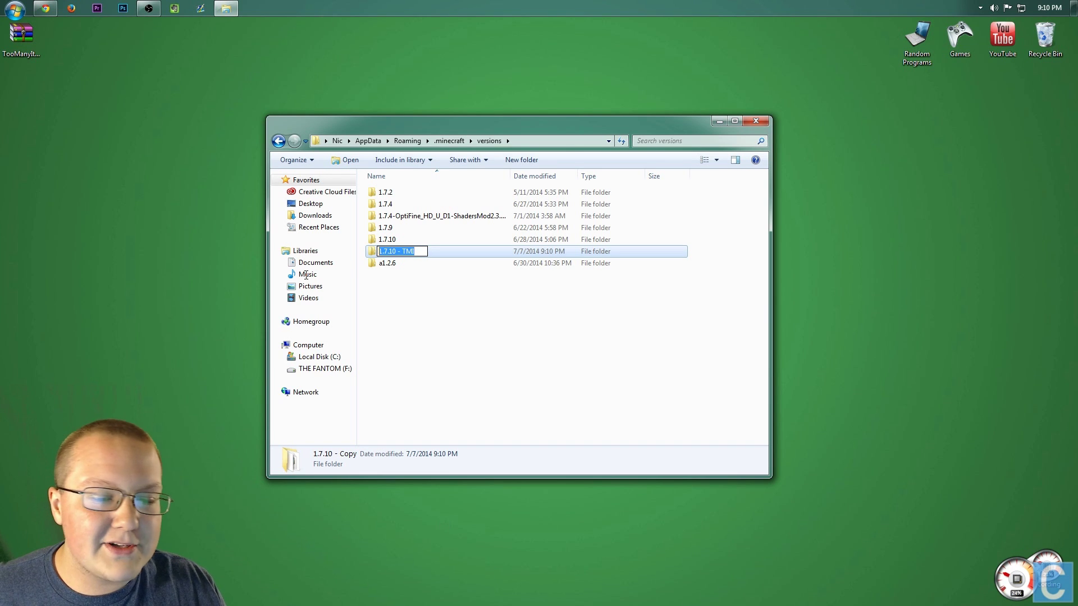
right_click(397, 248)
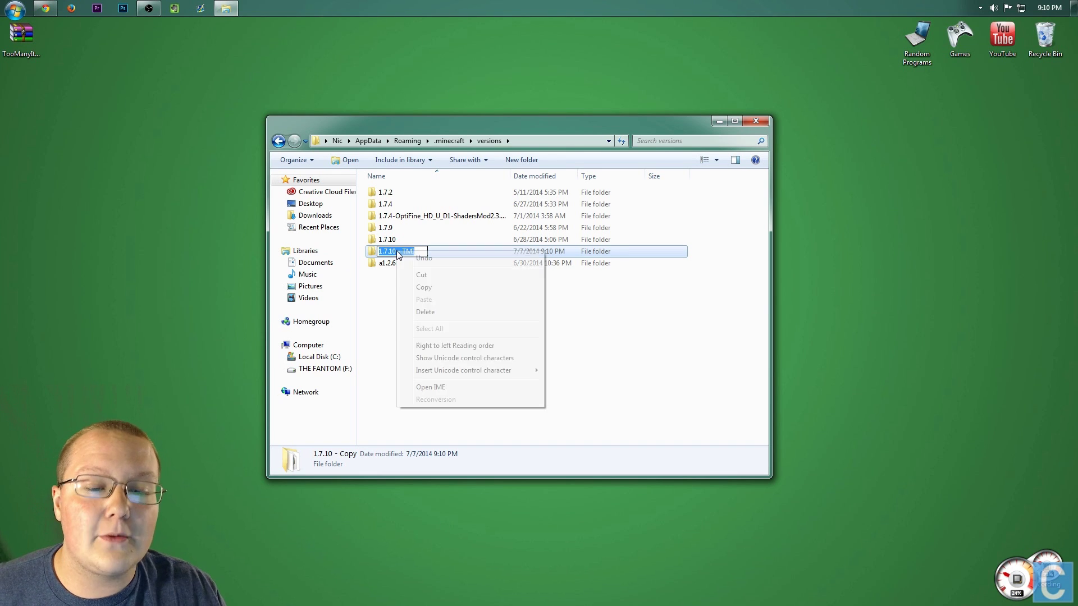
left_click(423, 287)
left_click(426, 290)
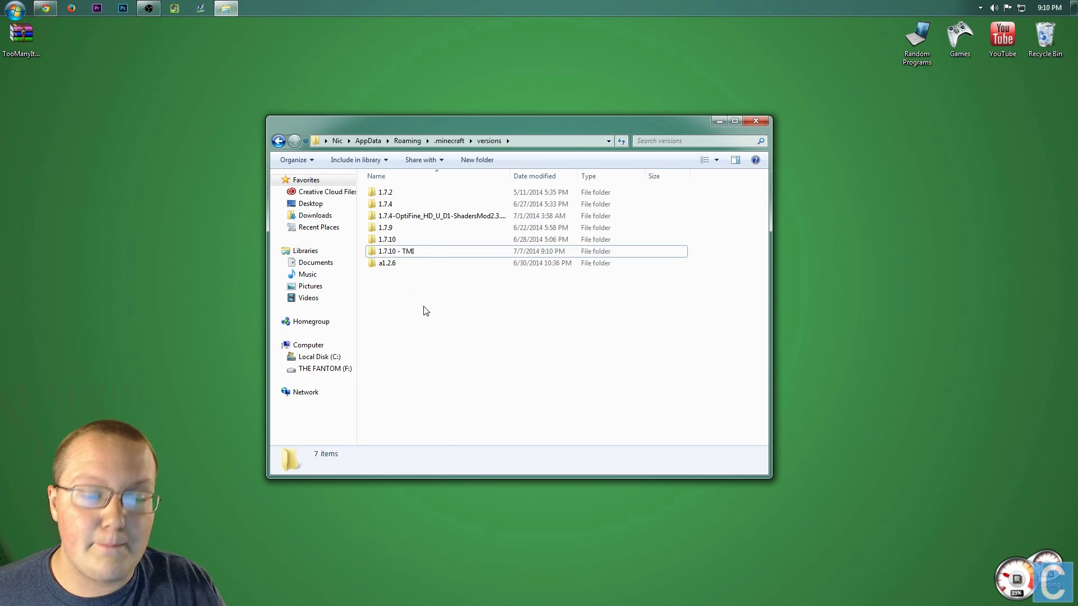
Open the 1.7.10 - TMI folder and rename its executable jar file as "1.7.10 - TMI" using the copied name.
double_click(412, 252)
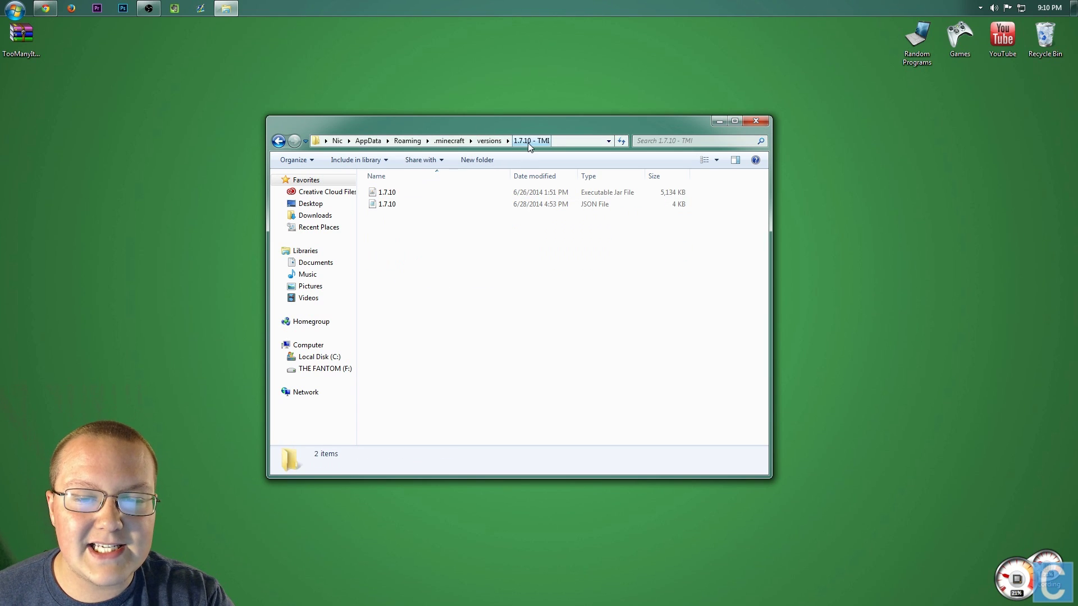
right_click(409, 193)
left_click(398, 196)
right_click(396, 198)
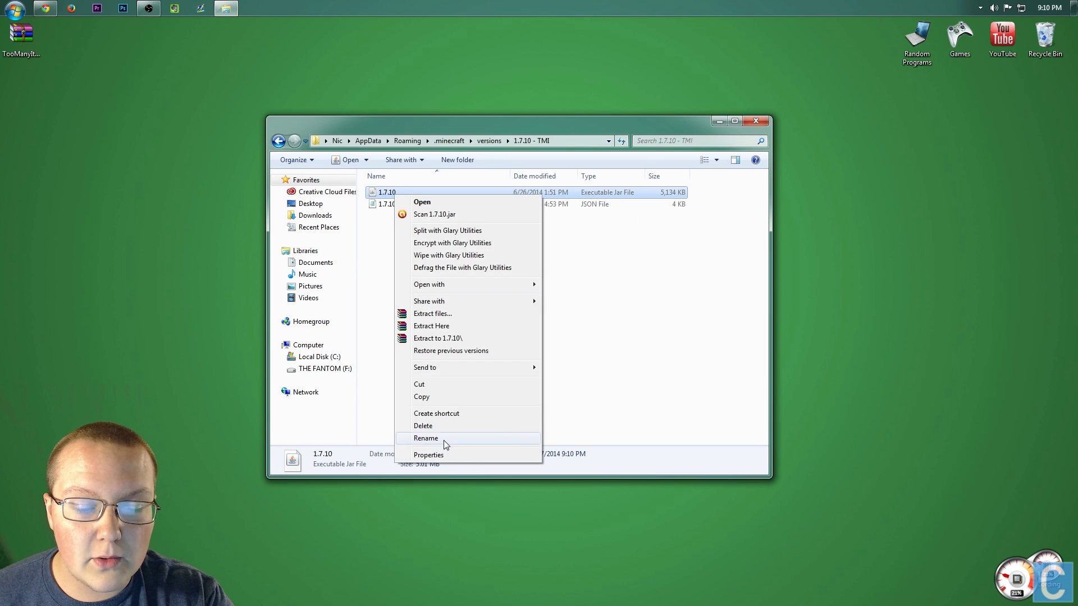
left_click(446, 439)
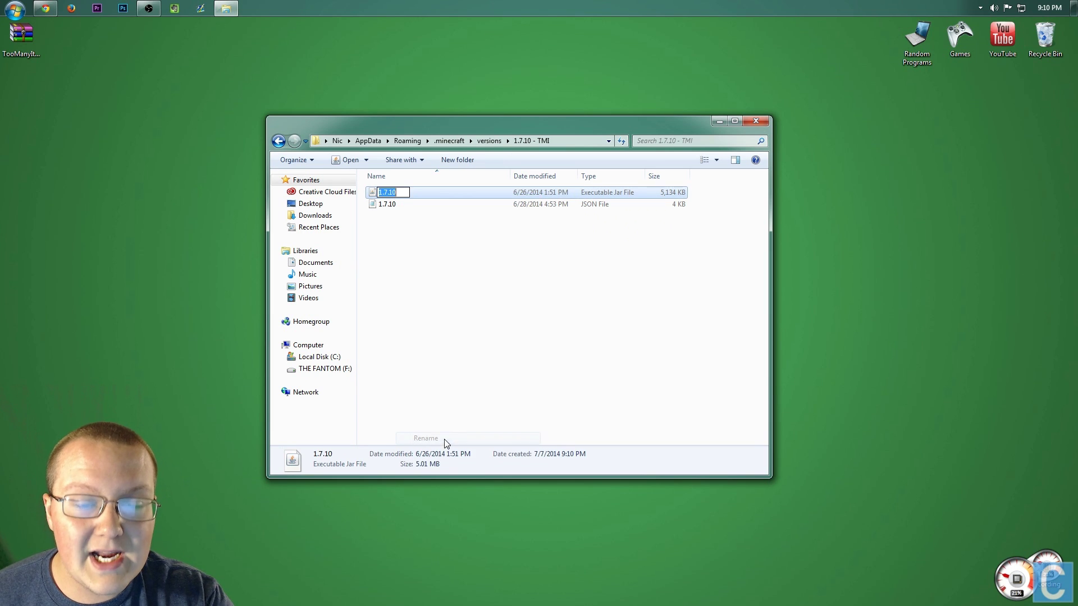
right_click(393, 192)
left_click(422, 242)
left_click(421, 240)
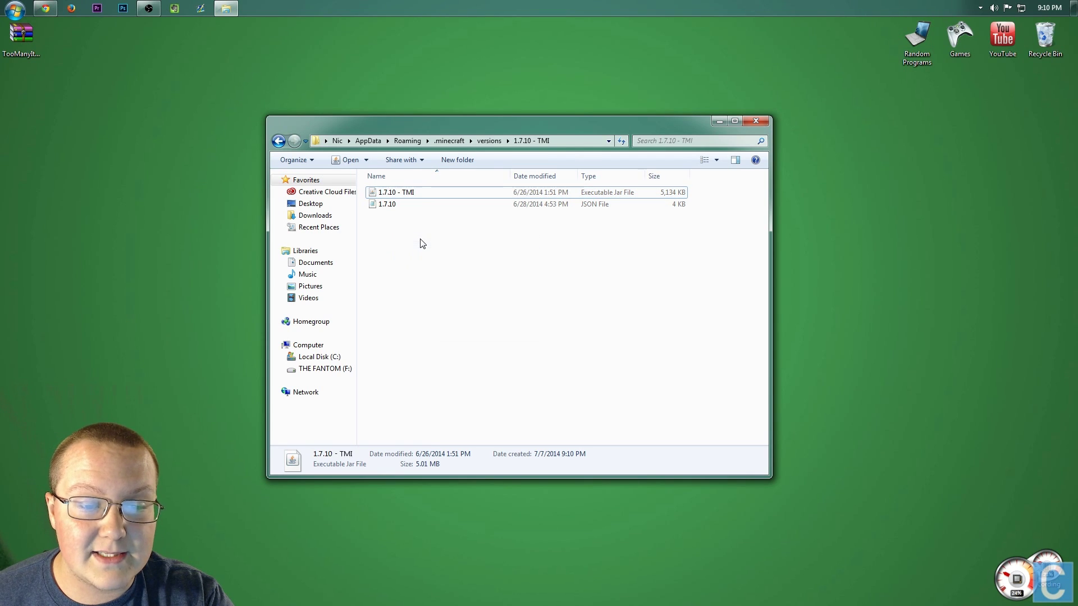
Rename the 1.7.10 JSON file as "1.7.10 - TMI" using the copied name.
left_click(396, 204)
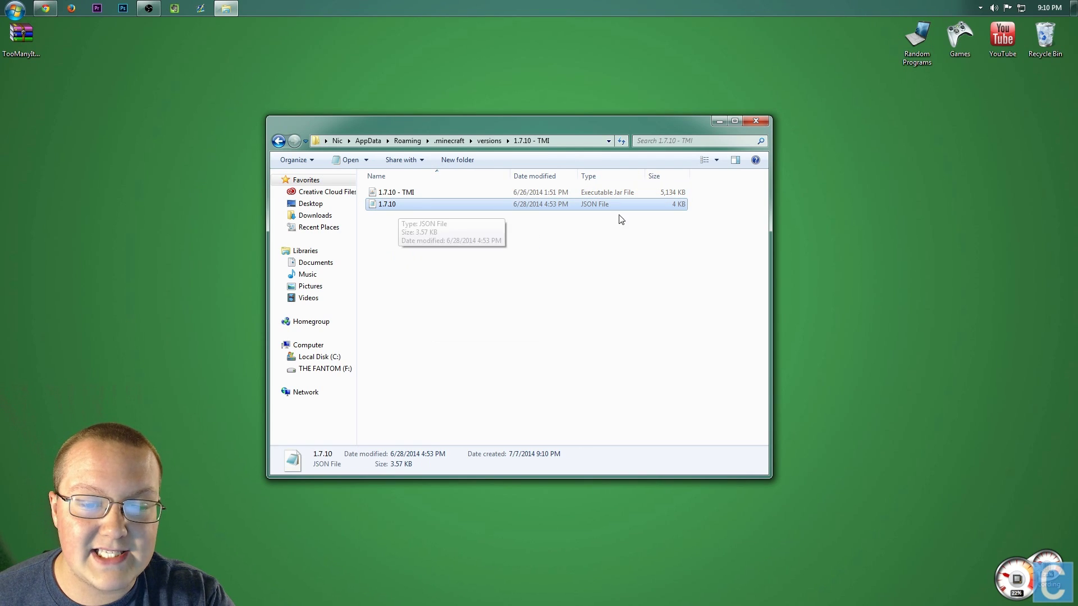
right_click(390, 205)
left_click(430, 472)
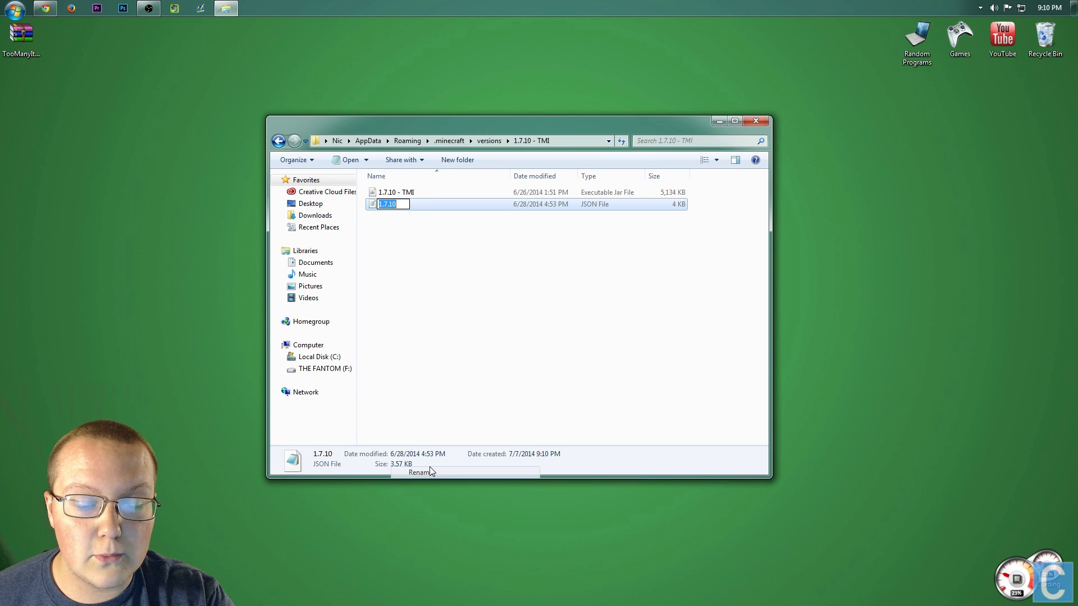
right_click(384, 209)
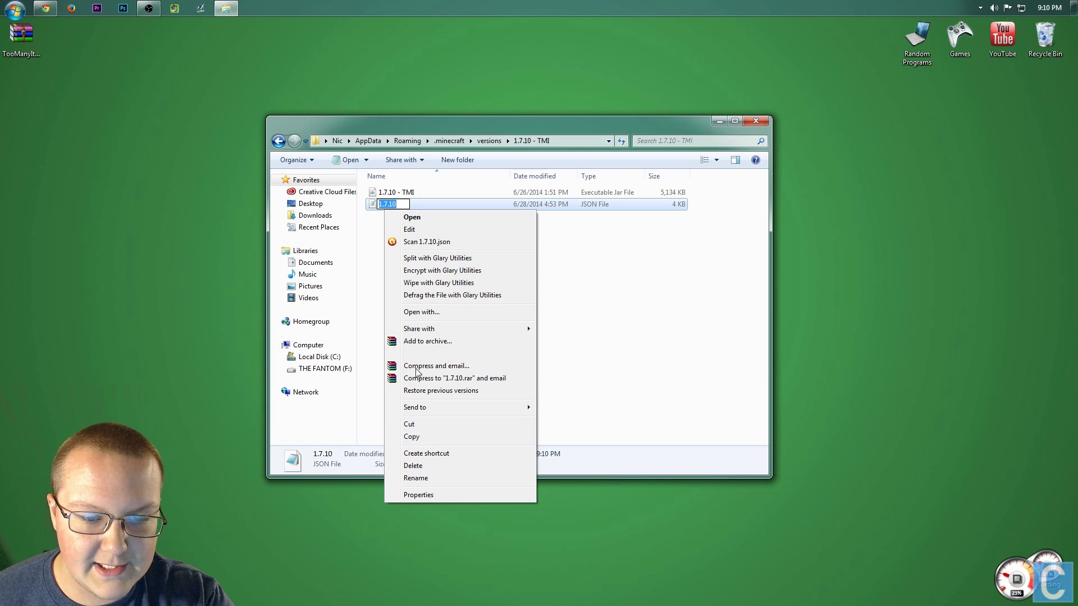
right_click(392, 204)
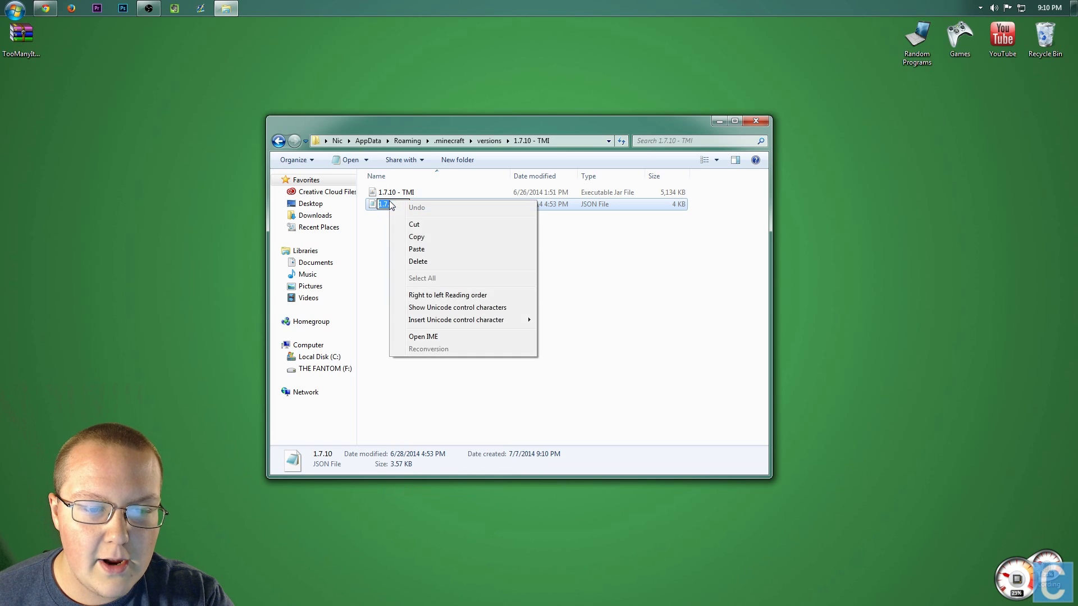
left_click(432, 251)
key("Return")
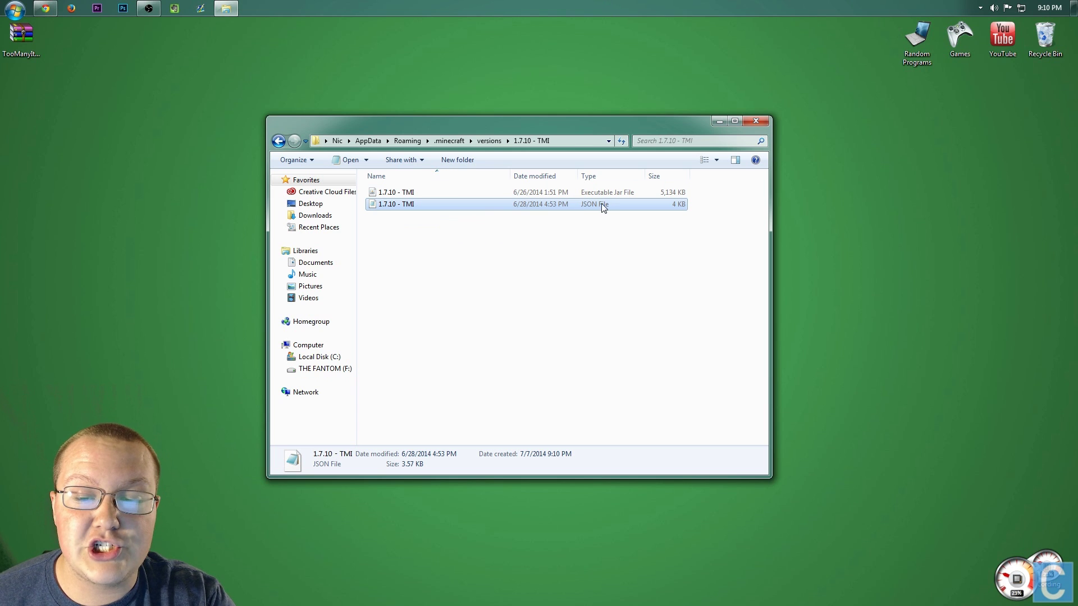
Open the 1.7.10 - TMI JSON file, replace its id value with the copied name "1.7.10 - TMI", save and close it.
double_click(400, 206)
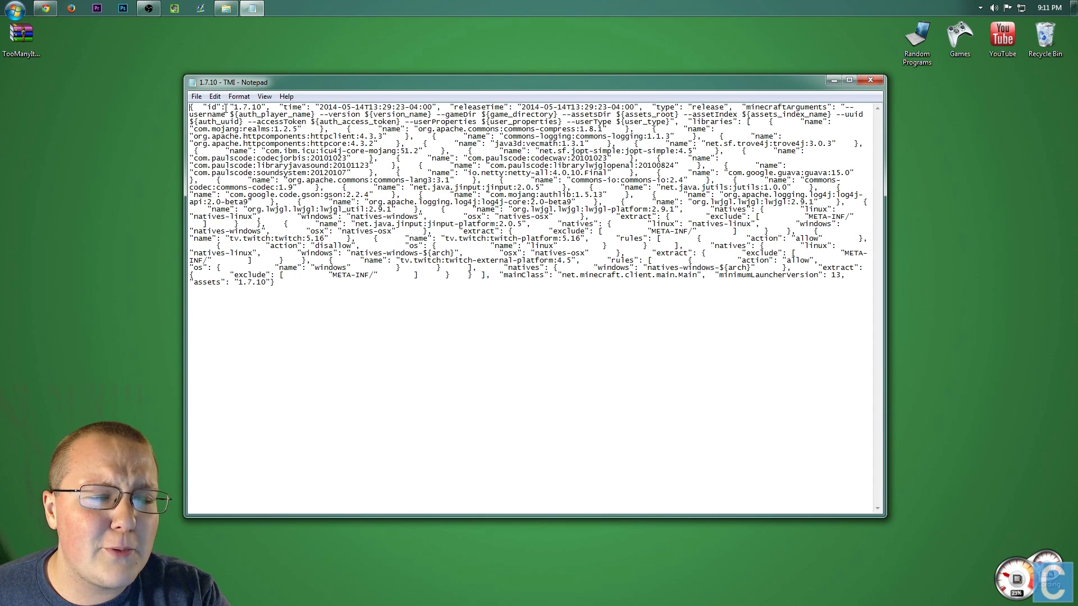
left_click_drag(236, 108, 262, 107)
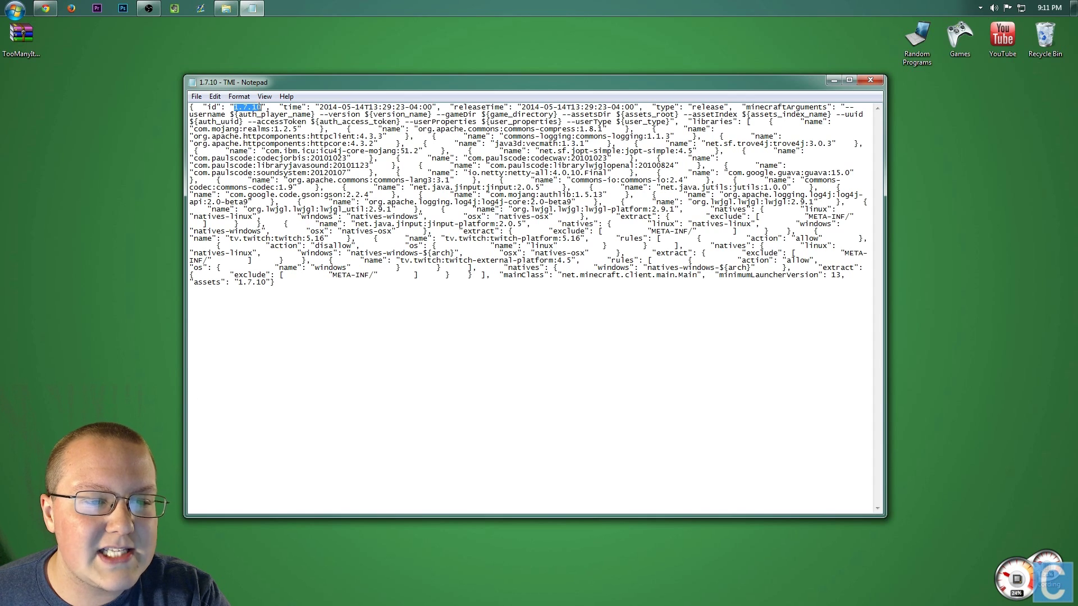
right_click(253, 107)
left_click(286, 155)
left_click(197, 97)
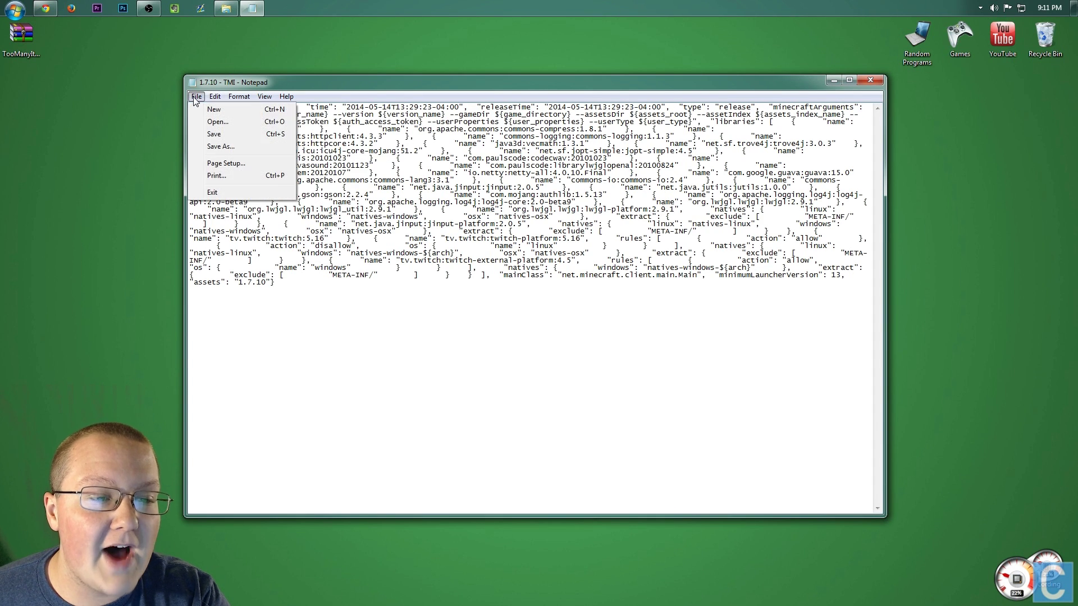
left_click(230, 134)
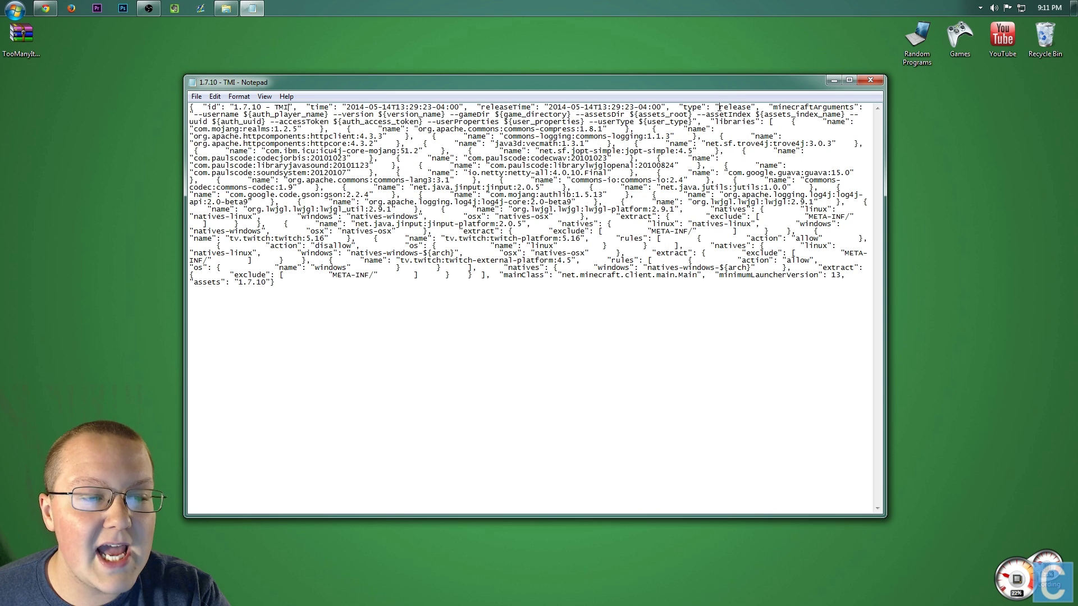
left_click(880, 82)
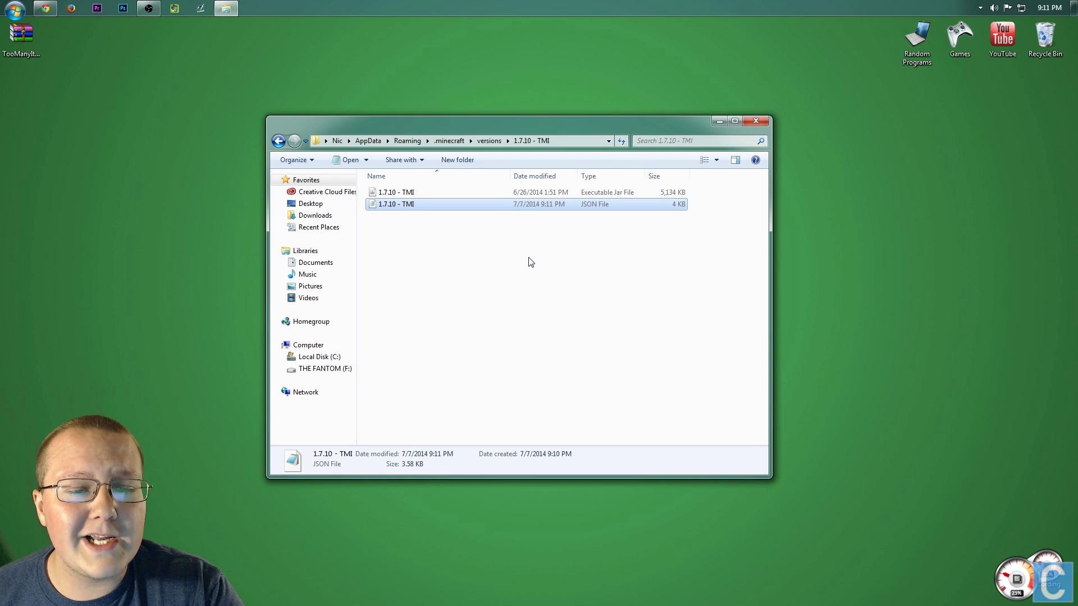
Open the 1.7.10 - TMI executable jar file as a WinRAR archive, dismiss the licence notice and move its window aside.
left_click(414, 192)
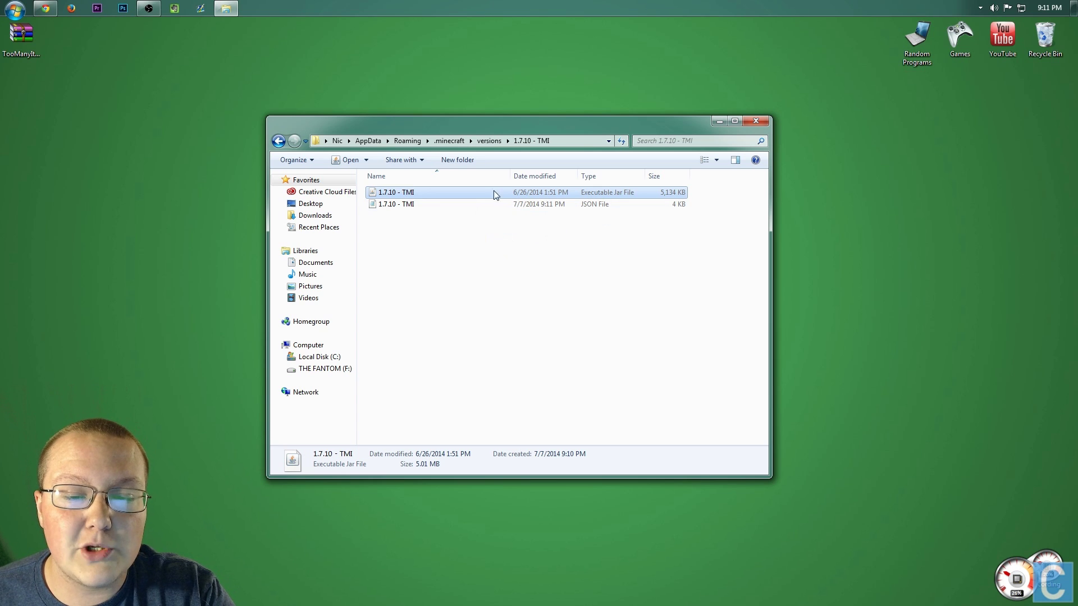
right_click(422, 196)
left_click(410, 192)
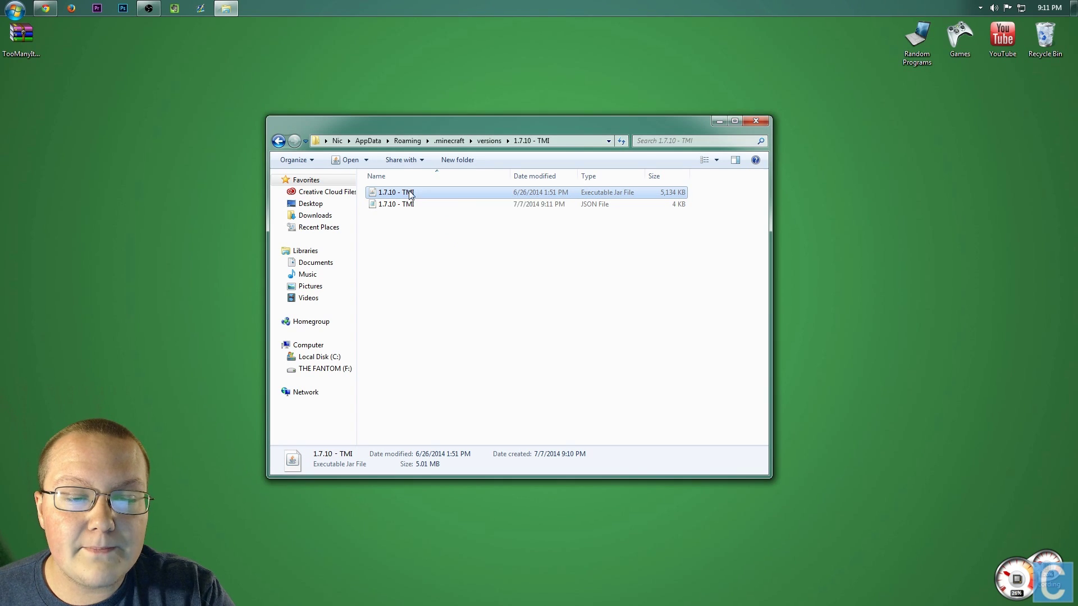
right_click(410, 192)
mouse_move(474, 281)
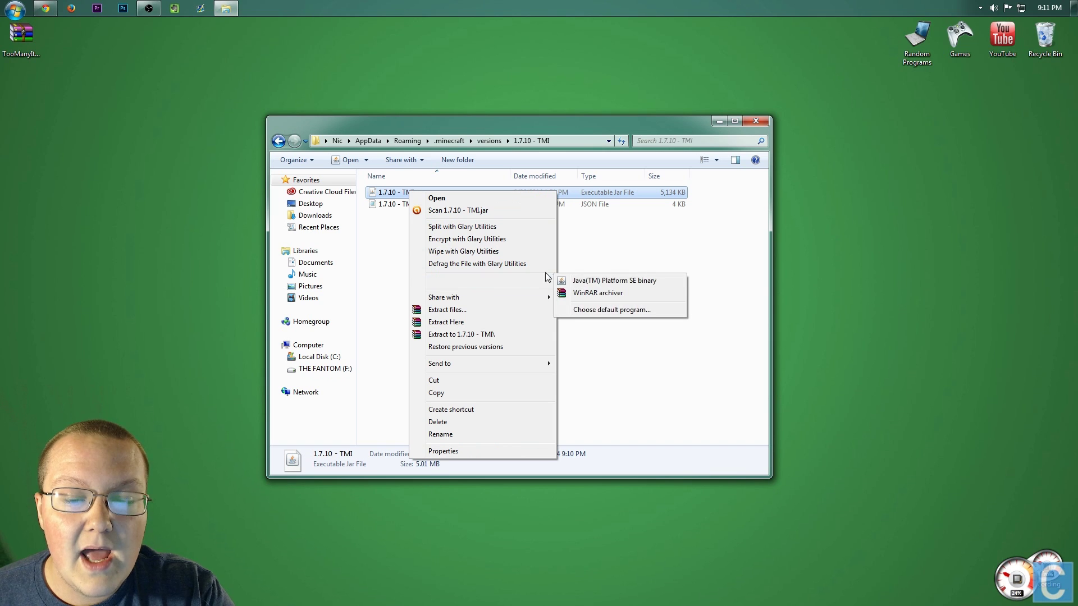
left_click(607, 292)
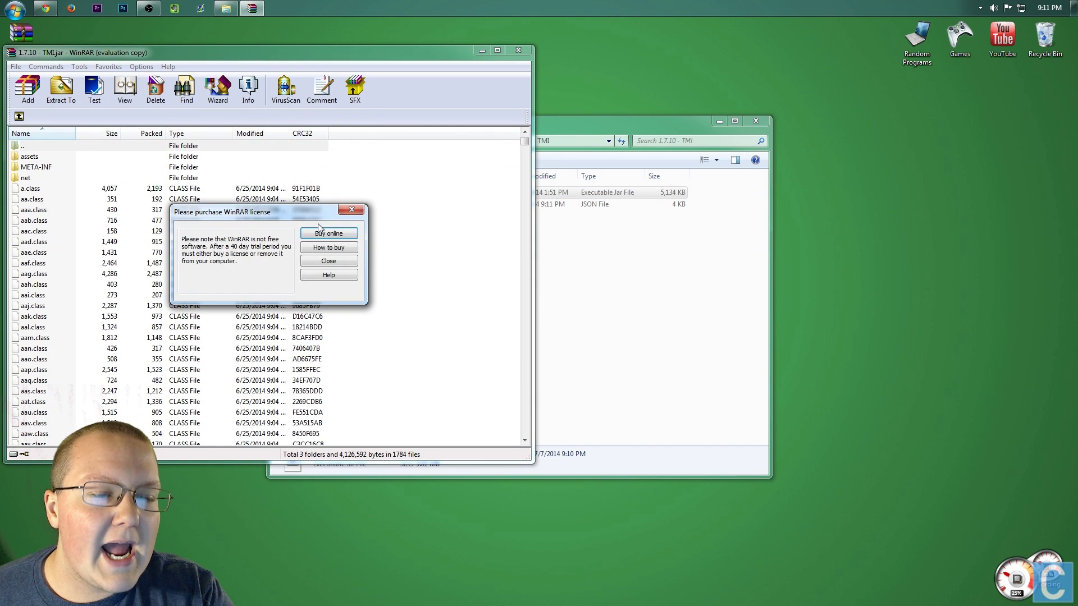
left_click(326, 262)
left_click_drag(279, 48, 798, 34)
Open the downloaded TooManyItems zip from the desktop, dismiss the licence notice and place its window beside the jar archive.
left_click(4, 45)
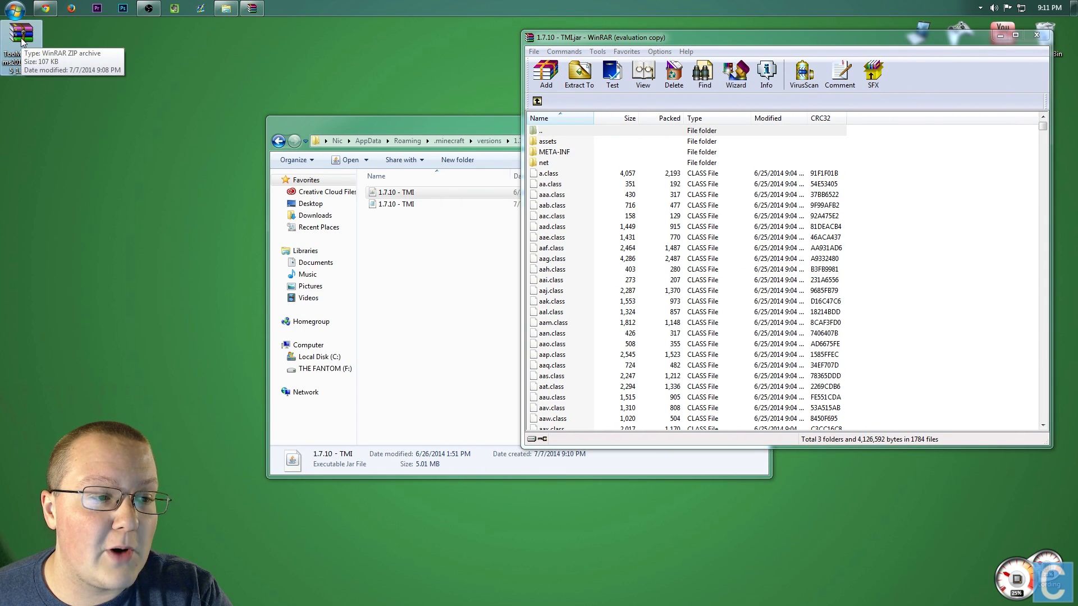
double_click(21, 38)
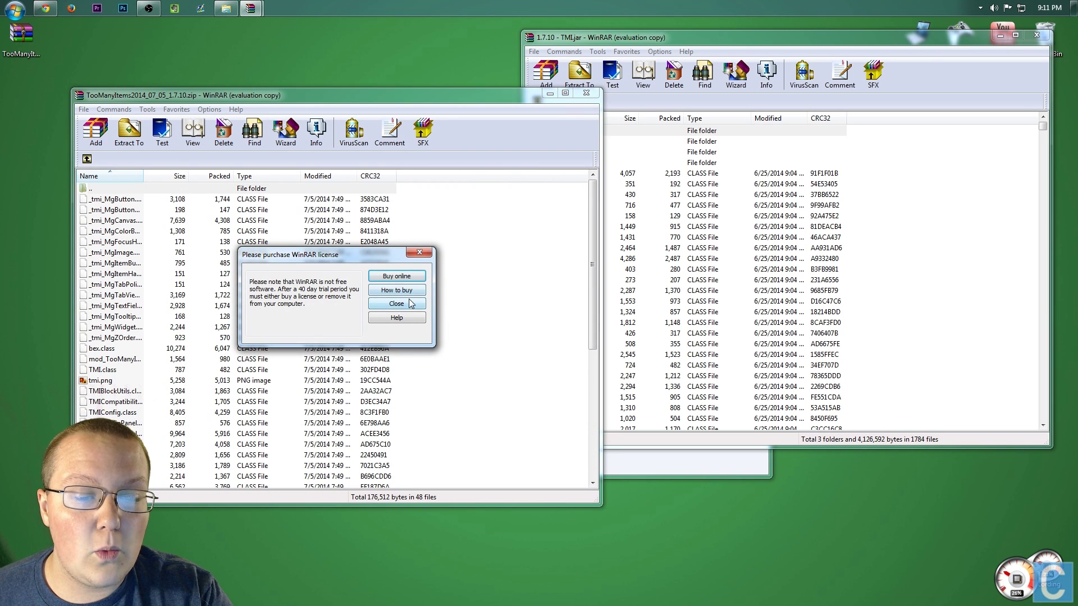
left_click(410, 304)
left_click_drag(389, 93, 303, 41)
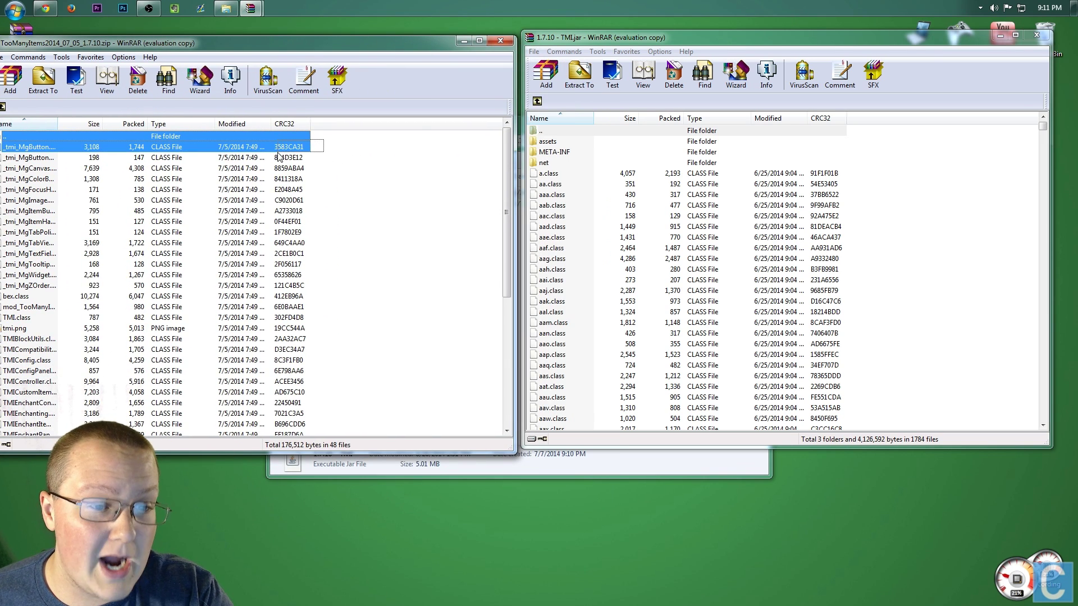
Add all files from the TooManyItems archive to the 1.7.10 - TMI jar archive with the default archiving settings.
left_click(325, 158)
left_click_drag(320, 144, 281, 134)
left_click(306, 148)
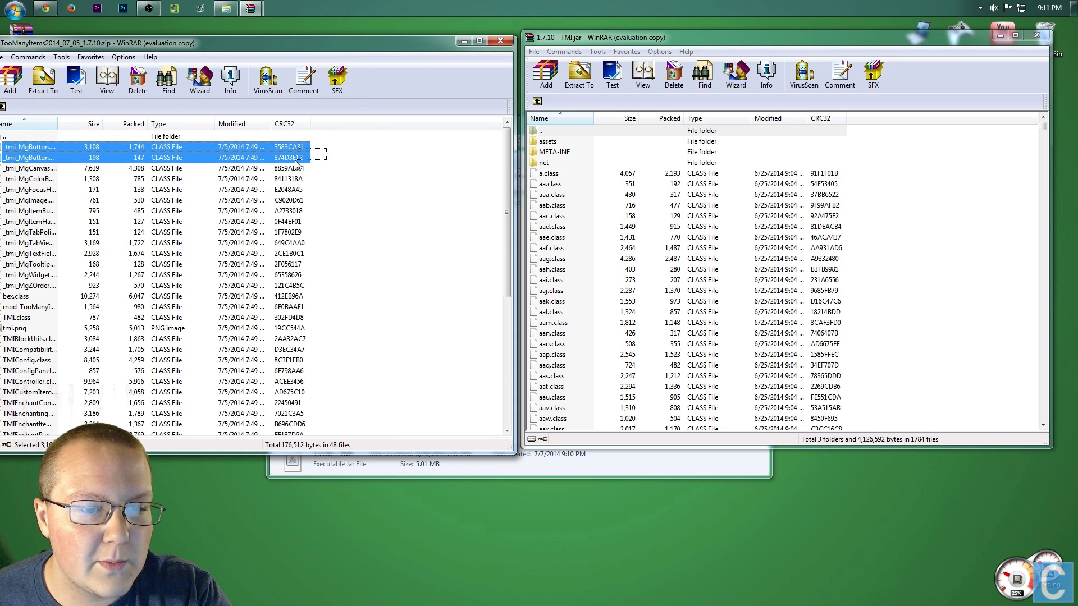
left_click_drag(296, 164, 247, 433)
left_click_drag(224, 307, 859, 264)
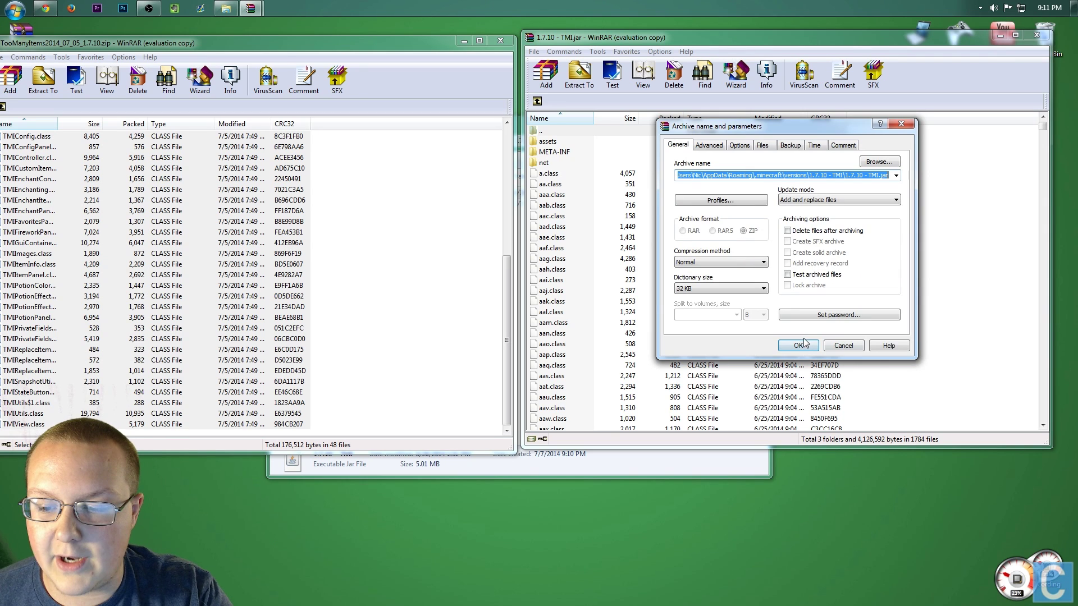
left_click(800, 345)
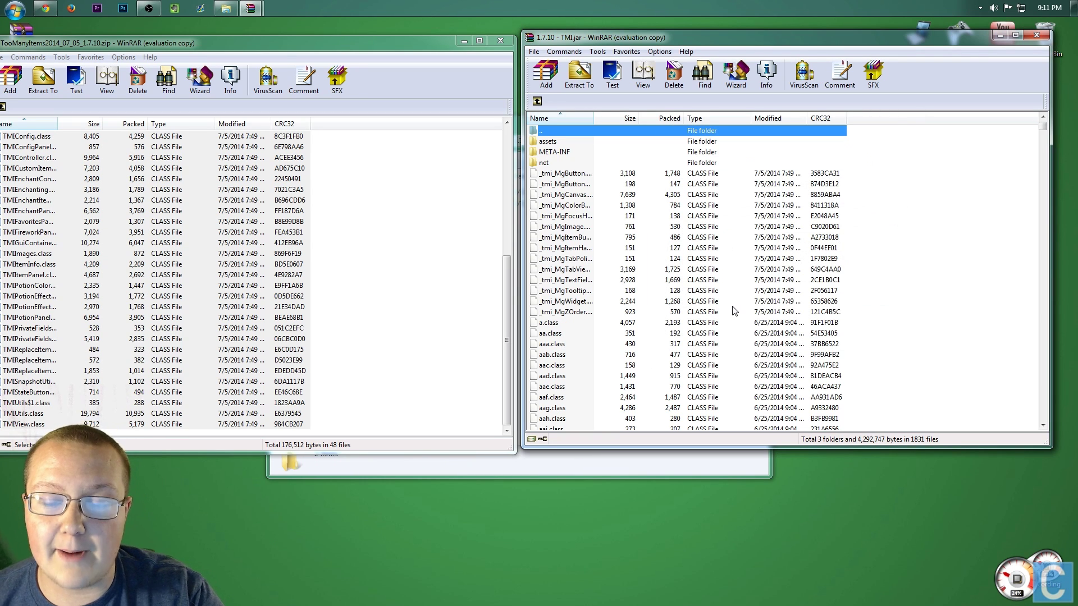
Delete the META-INF folder from the 1.7.10 - TMI jar archive.
left_click(549, 152)
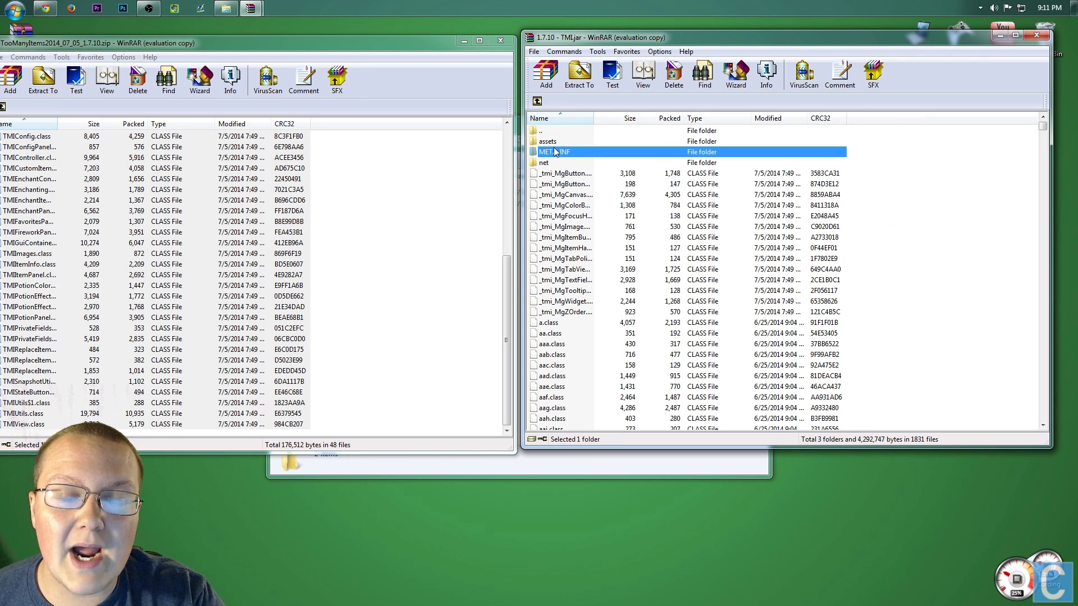
right_click(549, 154)
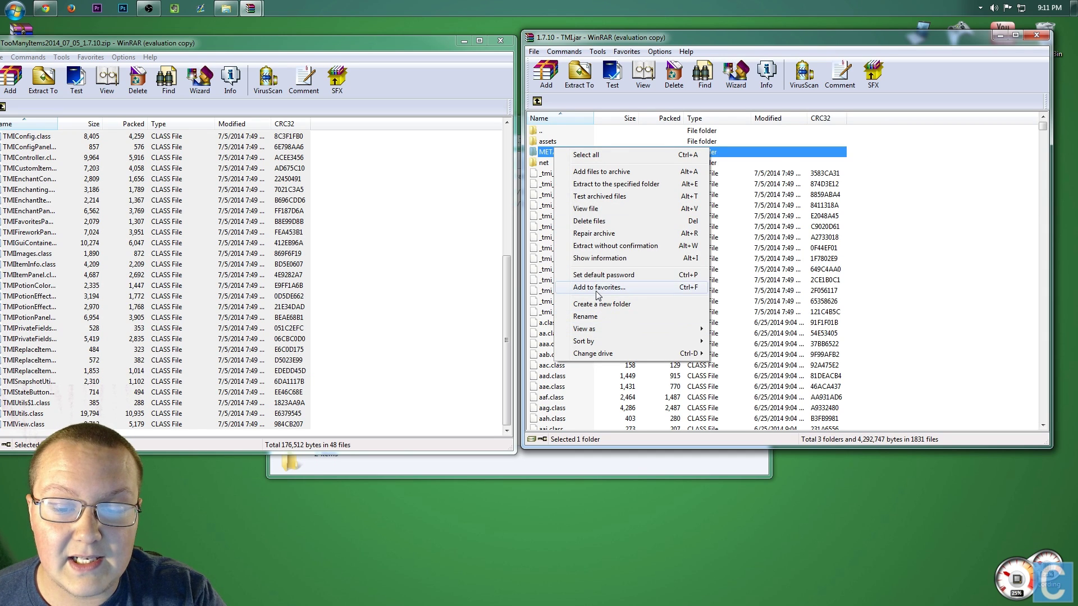
left_click(587, 222)
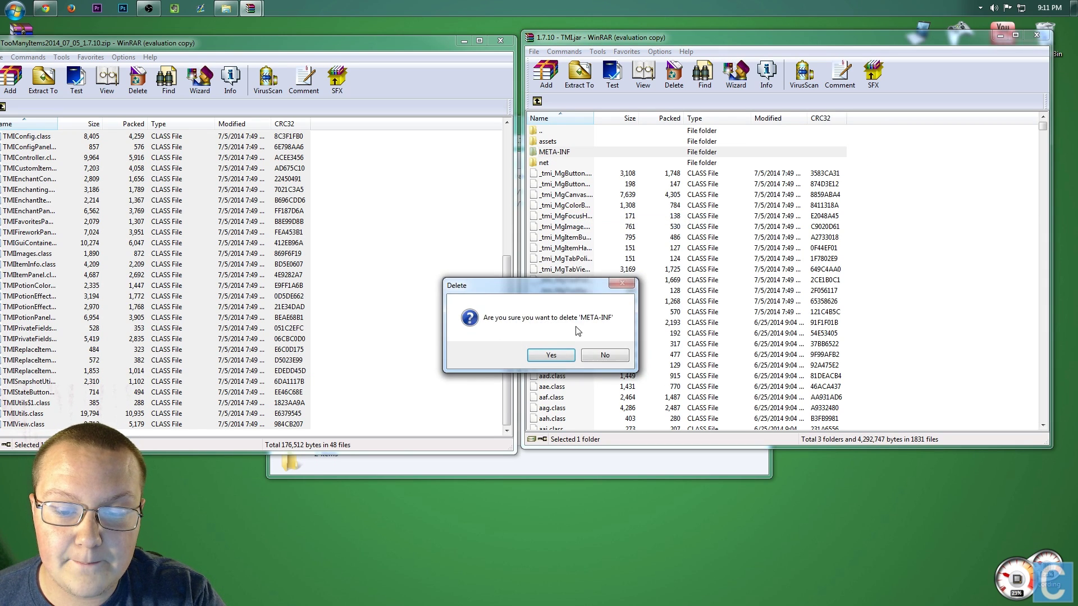
left_click(568, 355)
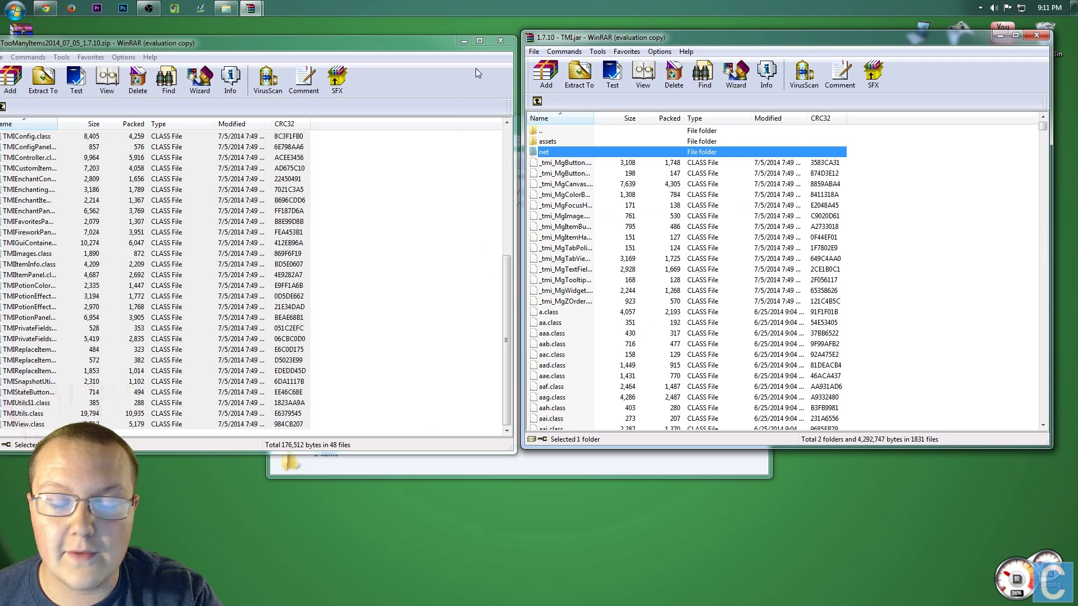
Close the TooManyItems archive, the 1.7.10 - TMI jar archive and the version folder window.
left_click(506, 41)
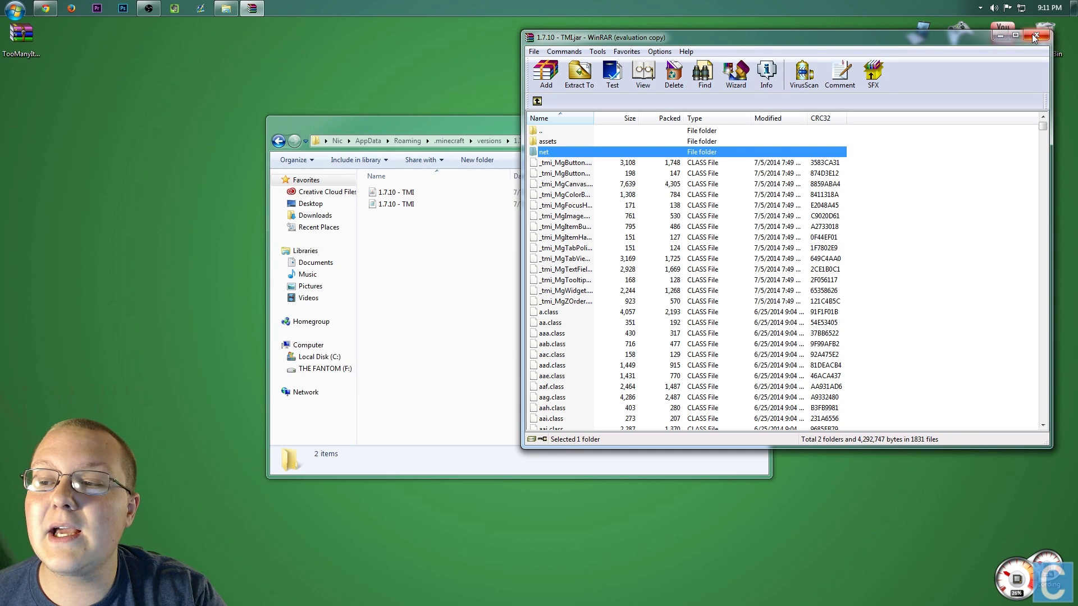
left_click(1033, 34)
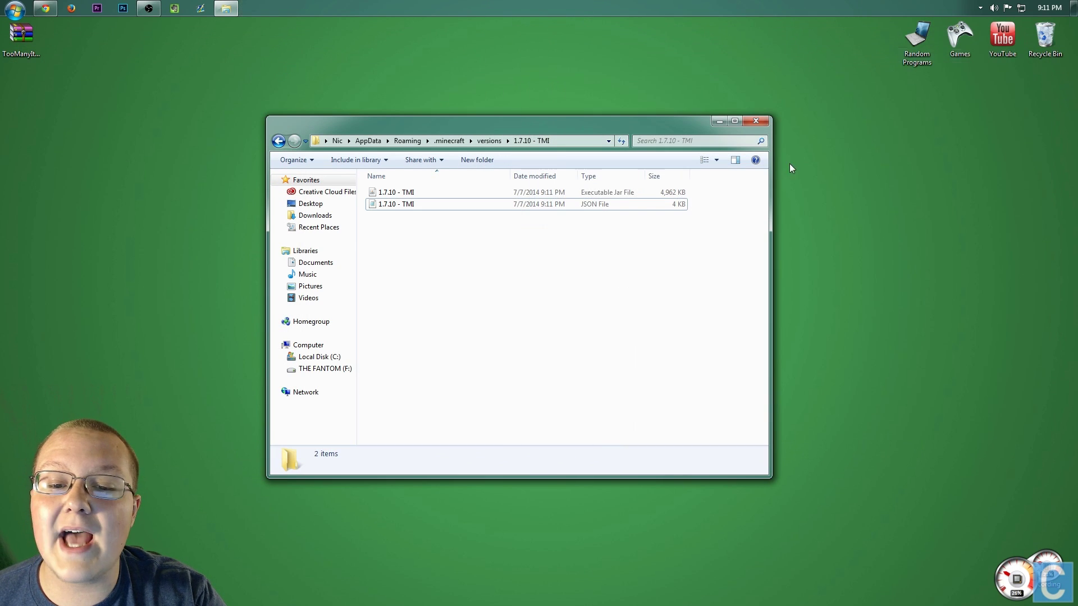
left_click(753, 122)
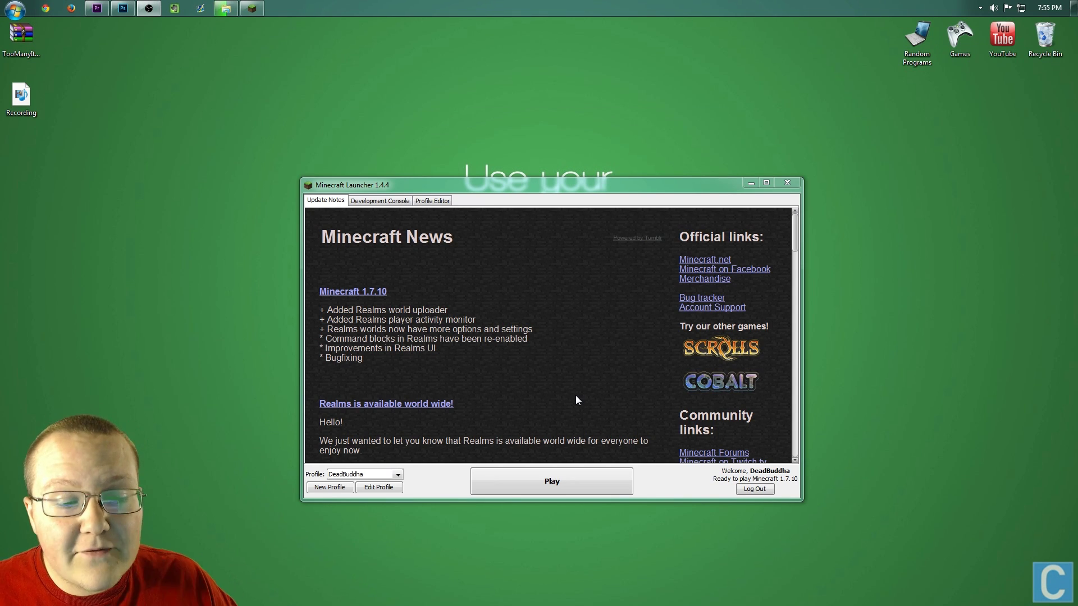
In the Minecraft Launcher, edit the current profile to use version "release 1.7.10 - TMI" and save the profile.
left_click(346, 475)
left_click(344, 484)
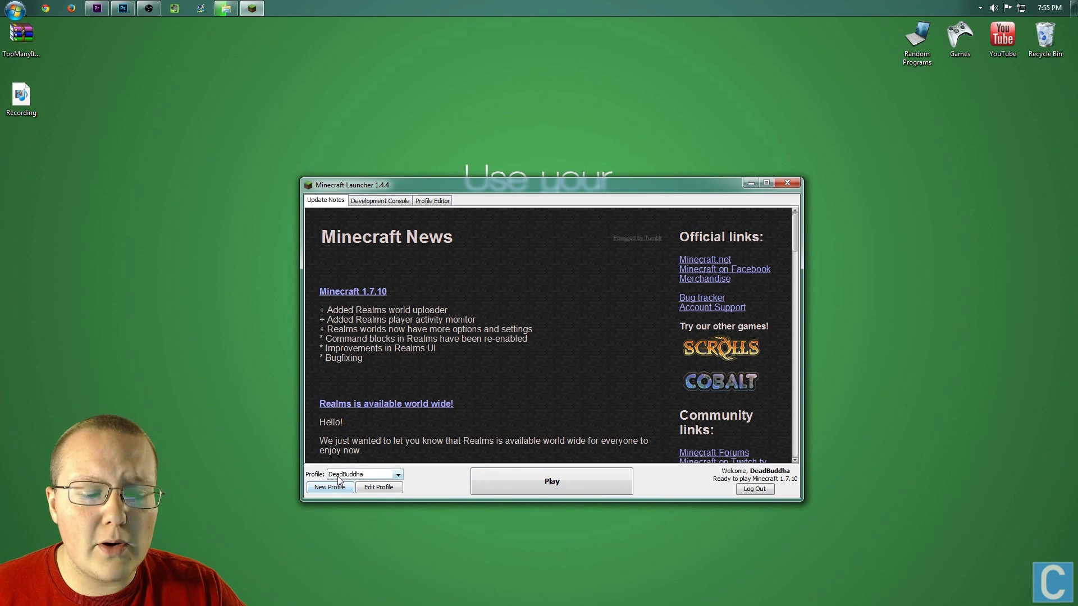
left_click(398, 488)
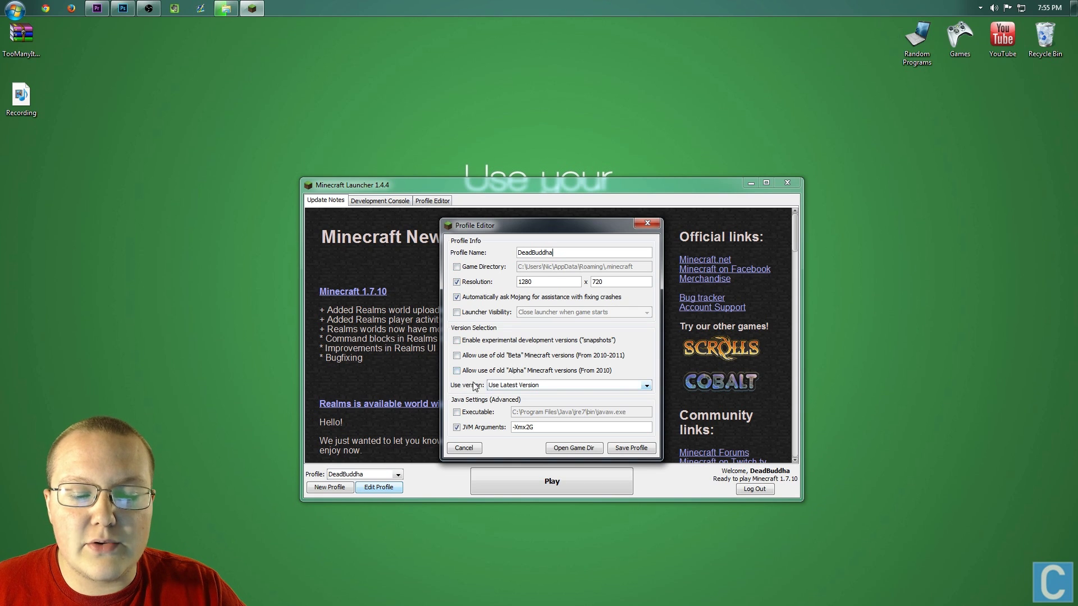
left_click(522, 387)
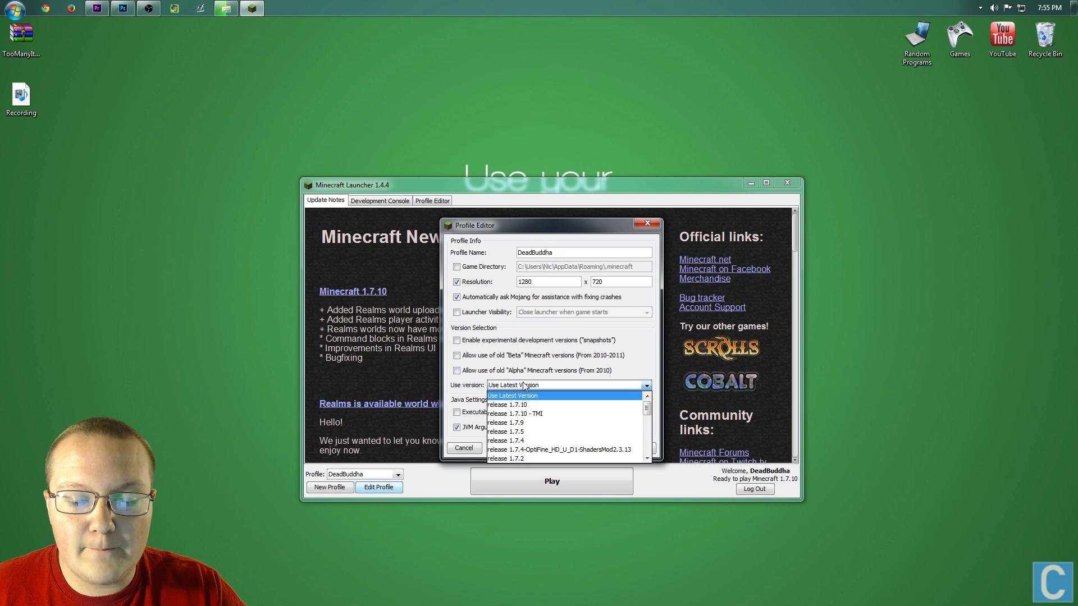
left_click(538, 414)
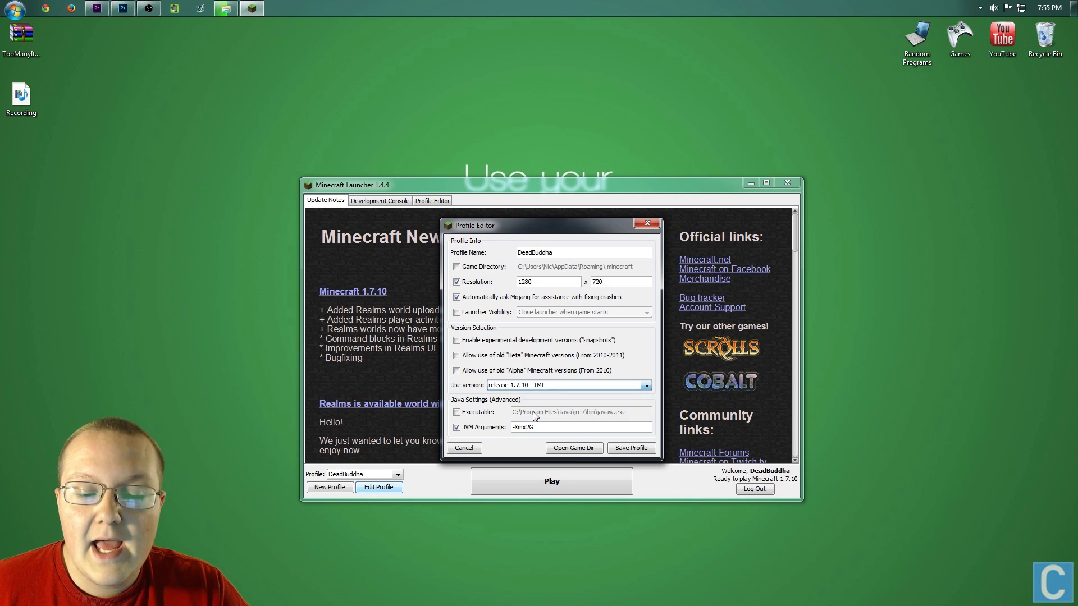
left_click(618, 448)
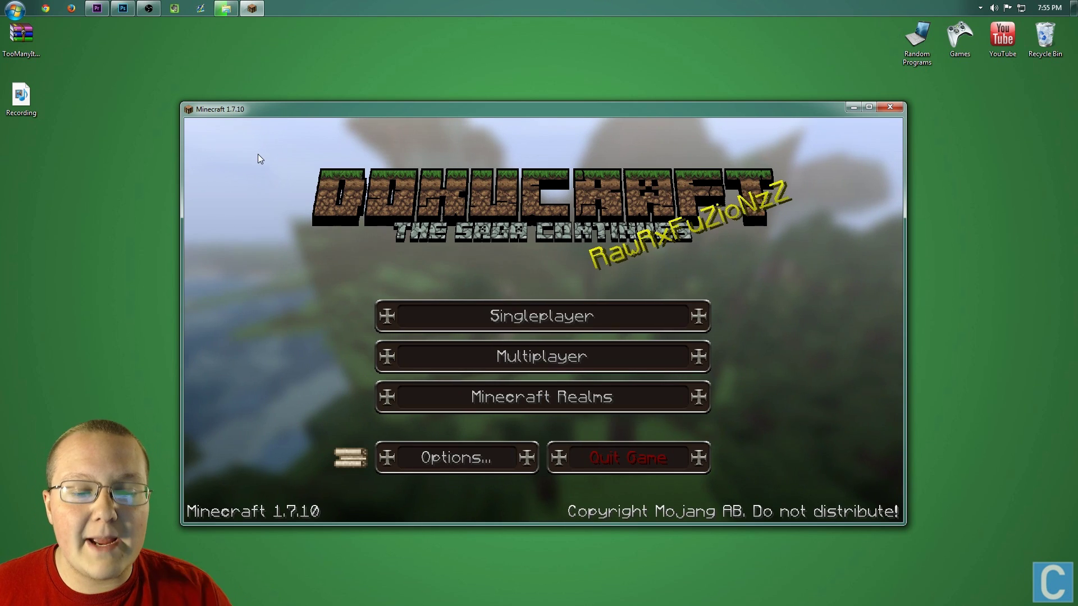
Load the singleplayer world CTV Craft and open the inventory.
left_click(537, 317)
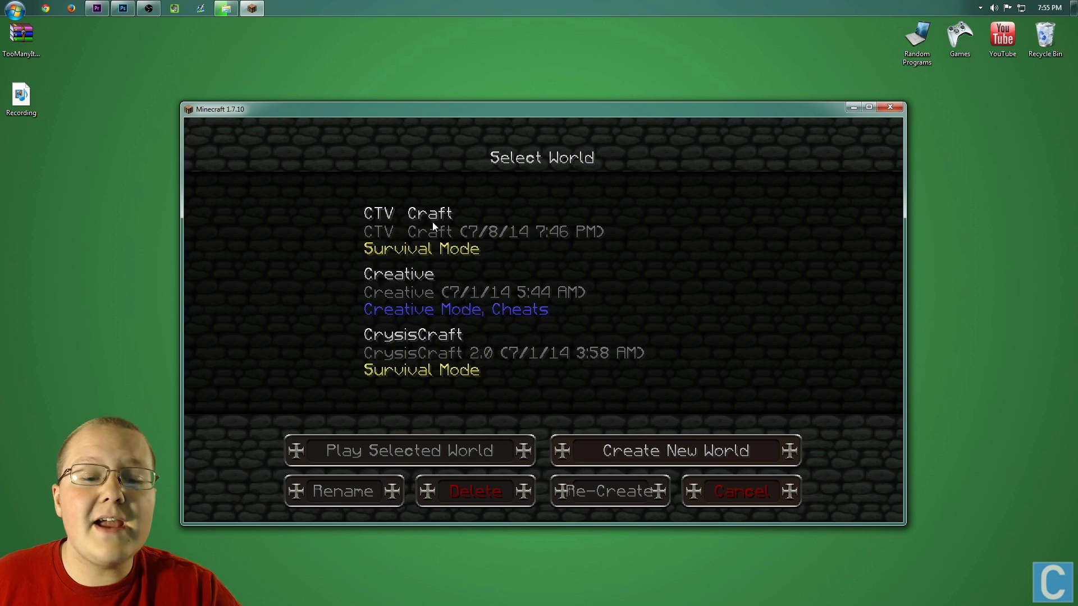
double_click(423, 209)
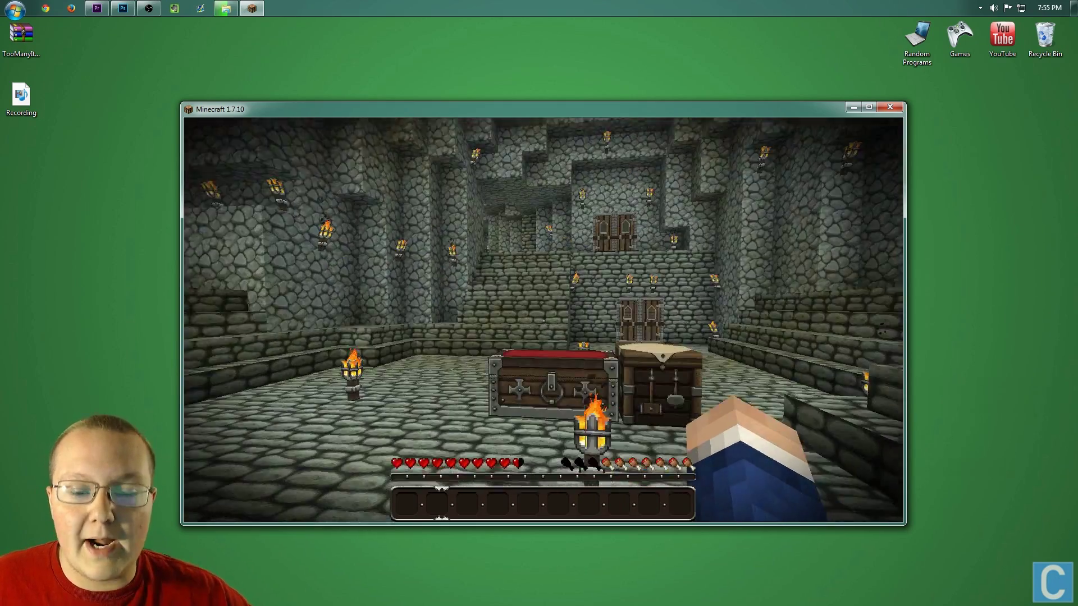
key("e")
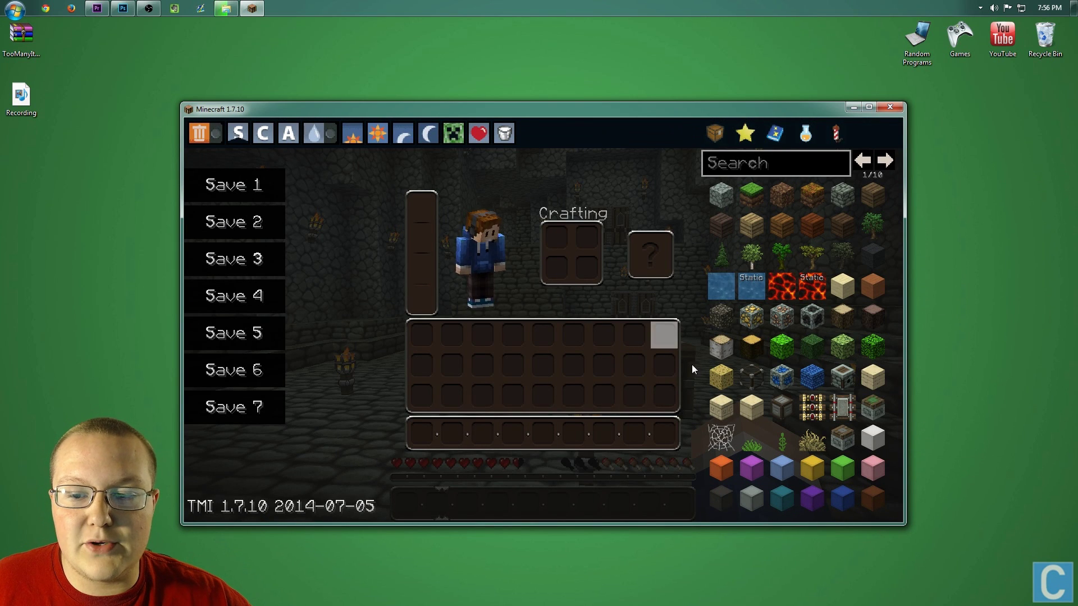
Use the TooManyItems controls to switch to Creative mode and back to Survival mode, and close the inventory.
left_click(267, 134)
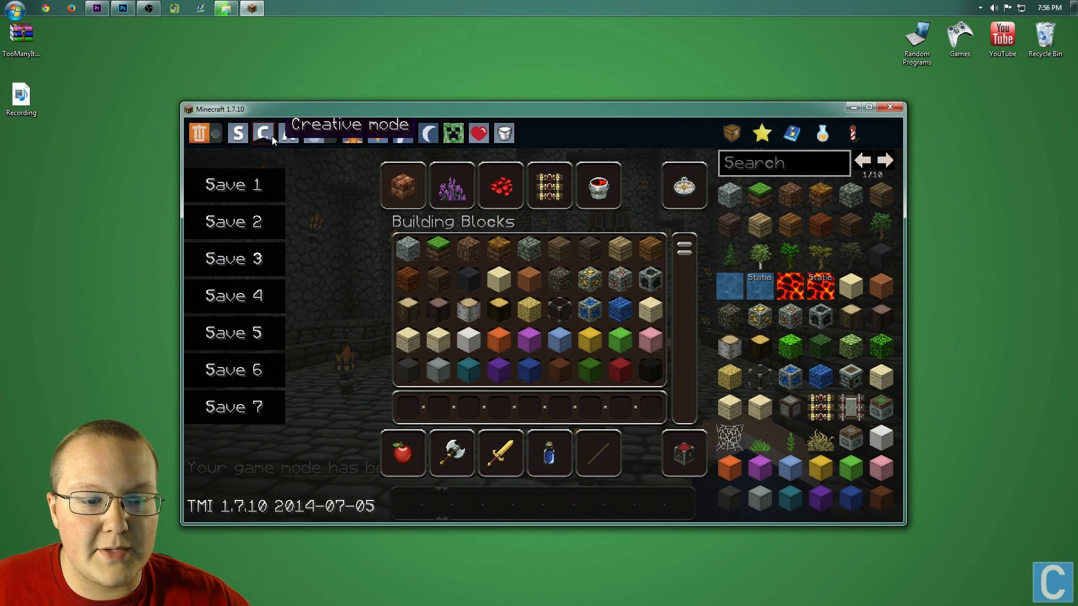
left_click(248, 134)
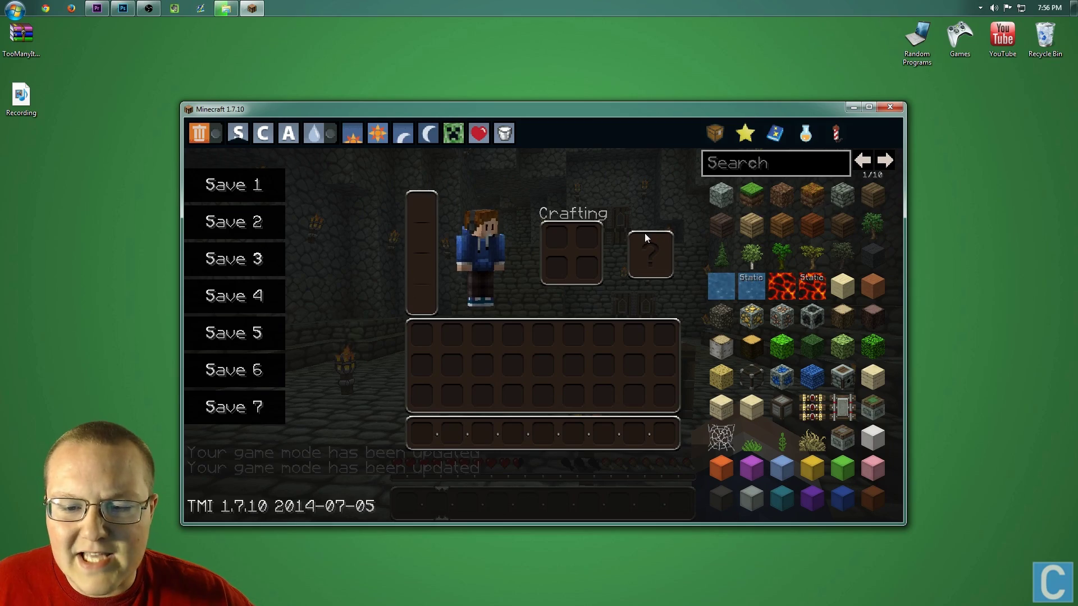
key("e")
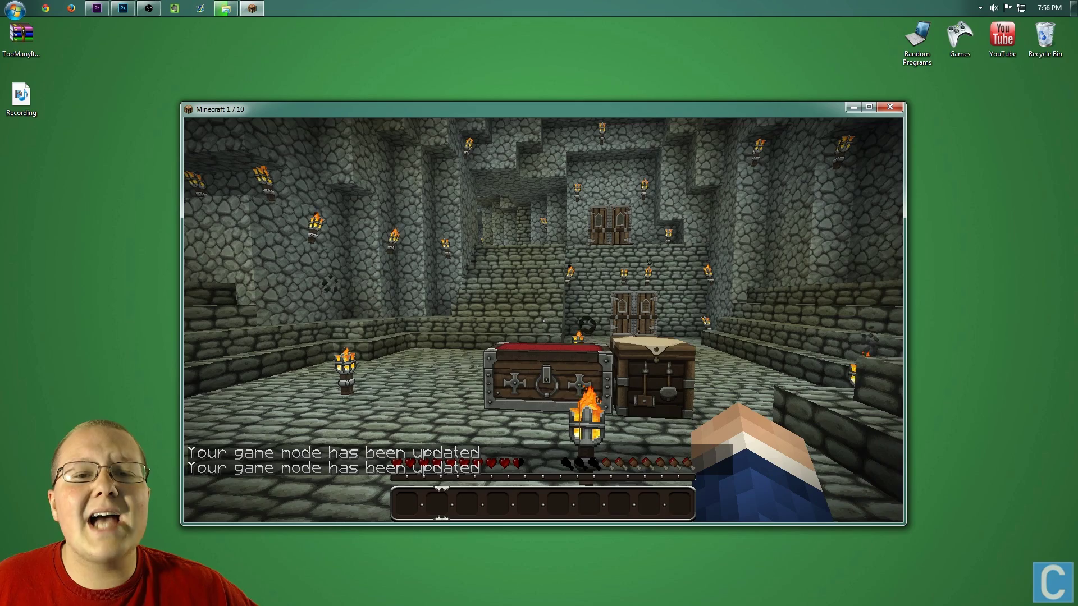
Change the camera to the front-facing third-person view and walk the character backward.
key("F5")
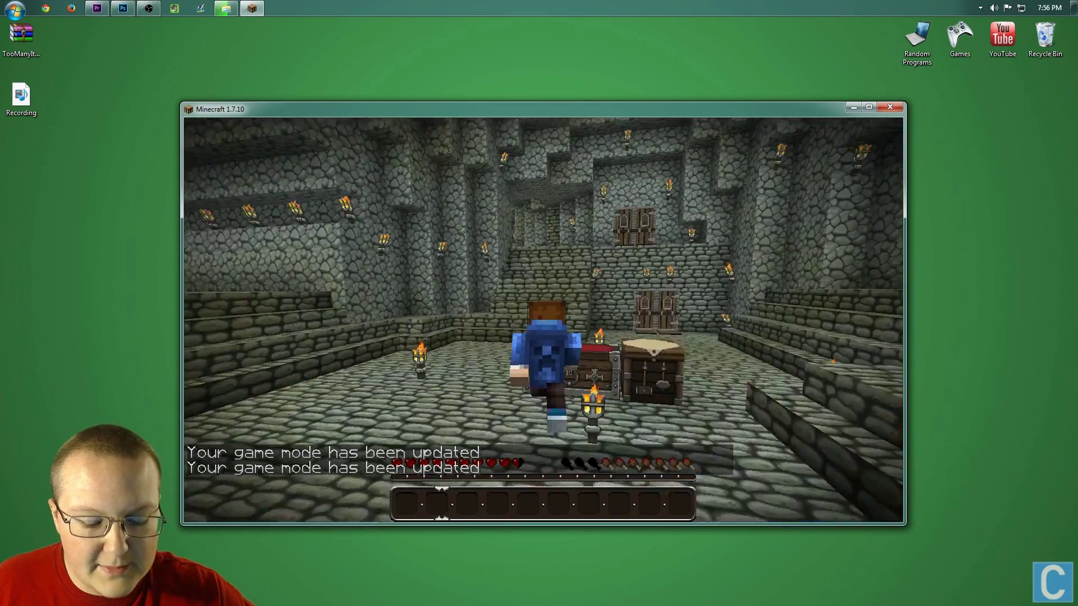
key("F5")
key("s")
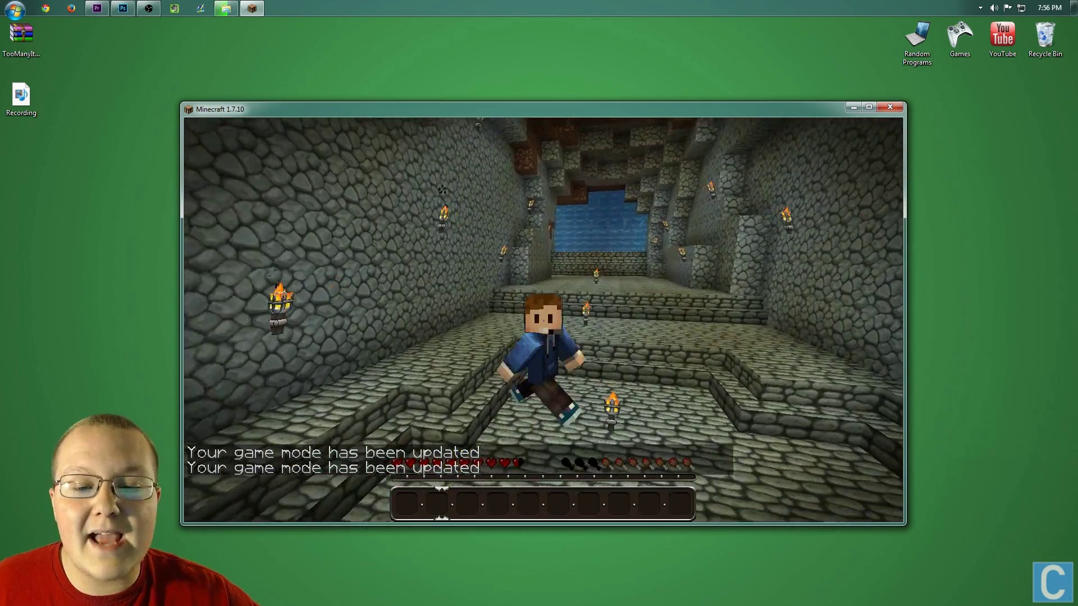
key("s")
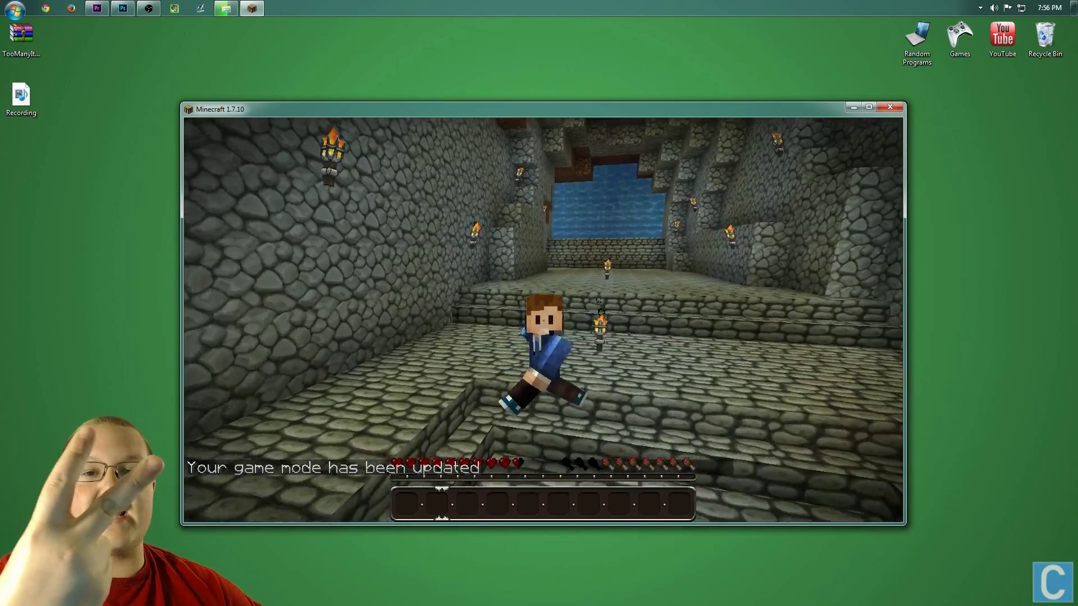